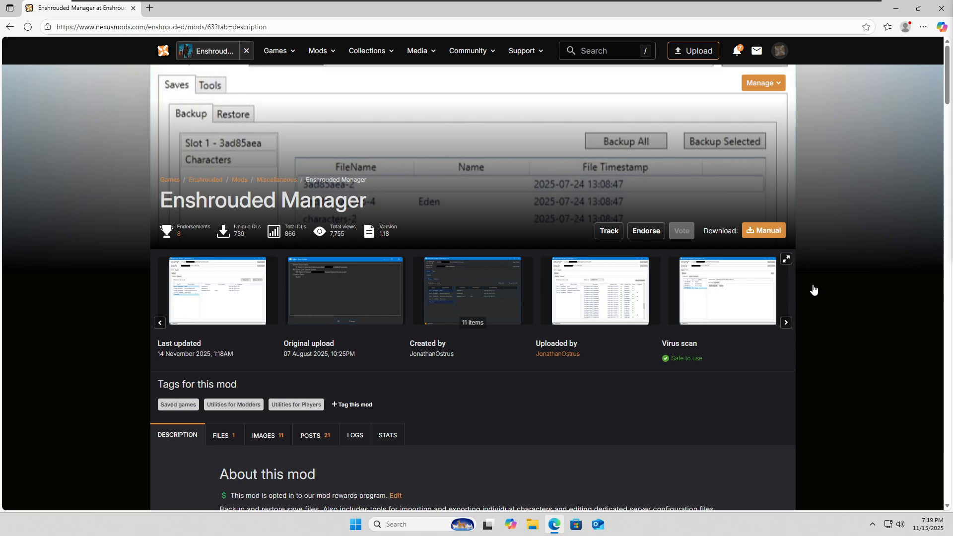
# Step: Look over the Enshrouded Manager mod page and manually download the main file EnshroudedManager_v1.18
pyautogui.scroll(-8, 831, 308)
pyautogui.scroll(-3, 600, 293)
pyautogui.scroll(10, 589, 293)
pyautogui.scroll(2, 589, 292)
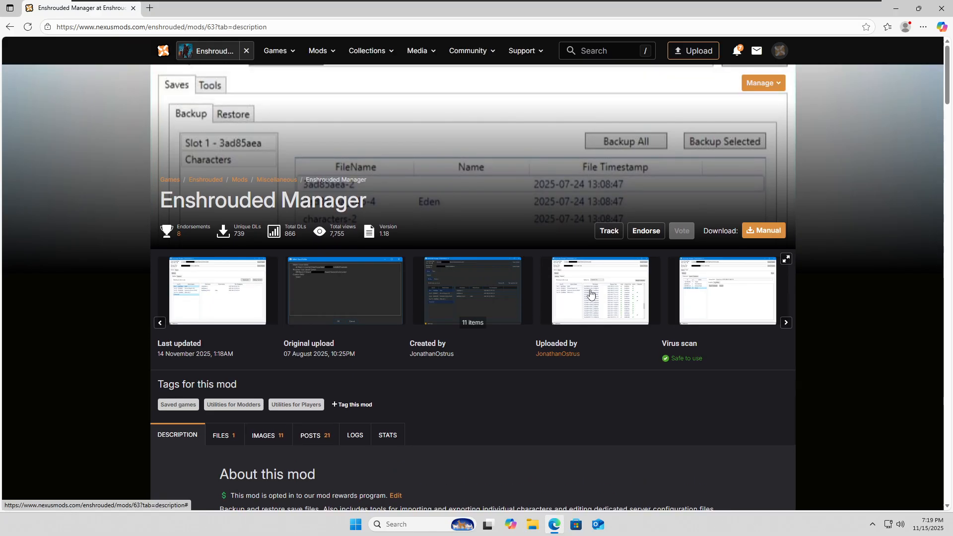
pyautogui.click(221, 440)
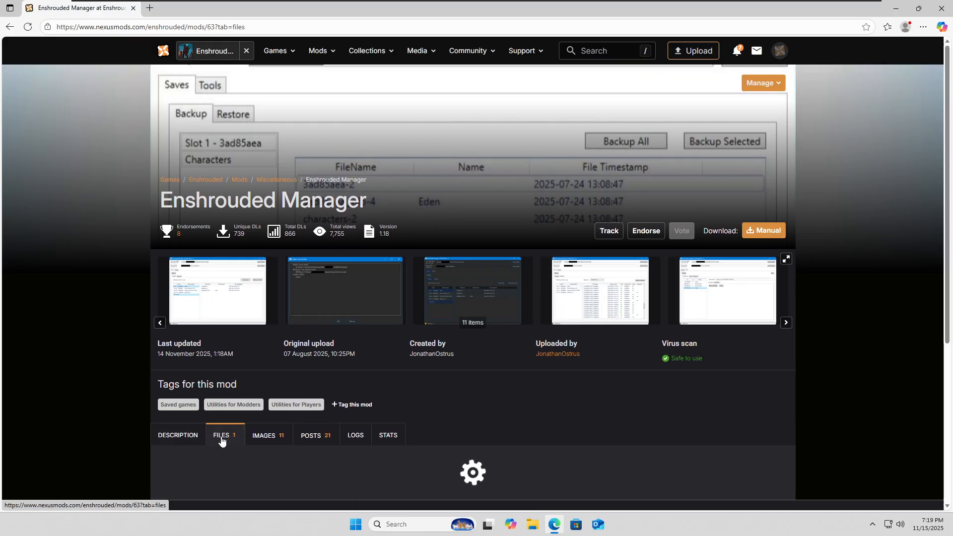
pyautogui.scroll(-5, 278, 380)
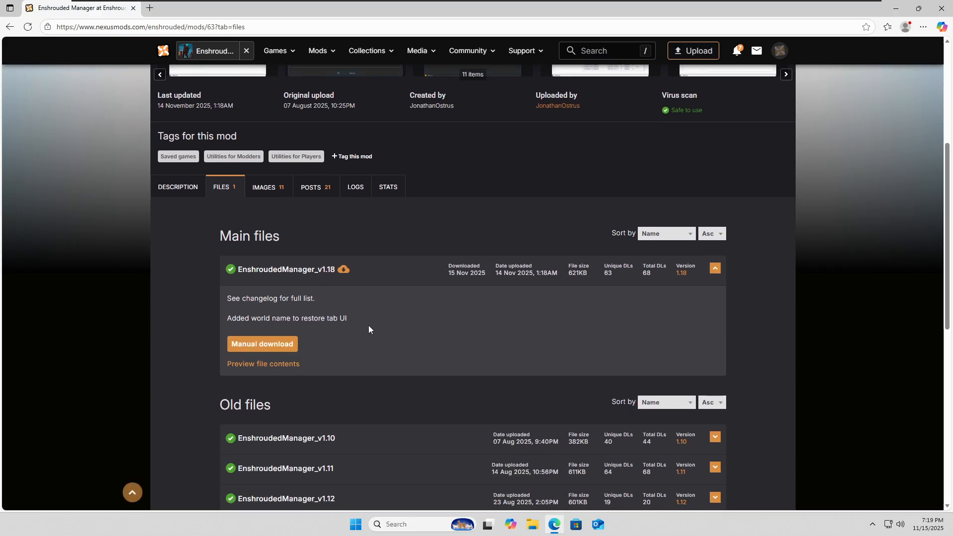
pyautogui.click(257, 347)
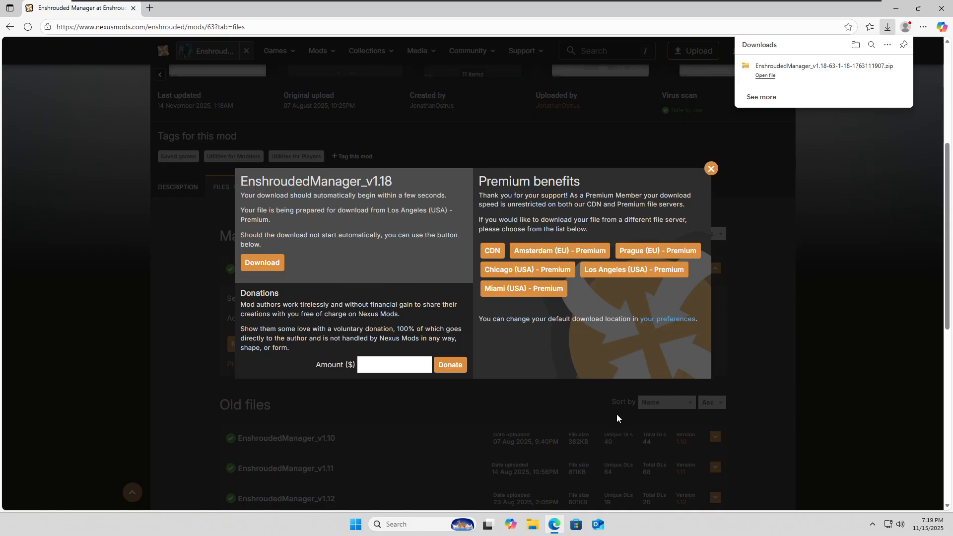
# Step: Move the downloaded EnshroudedManager_v1.18 zip from the Downloads folder to the Desktop in File Explorer
pyautogui.click(539, 521)
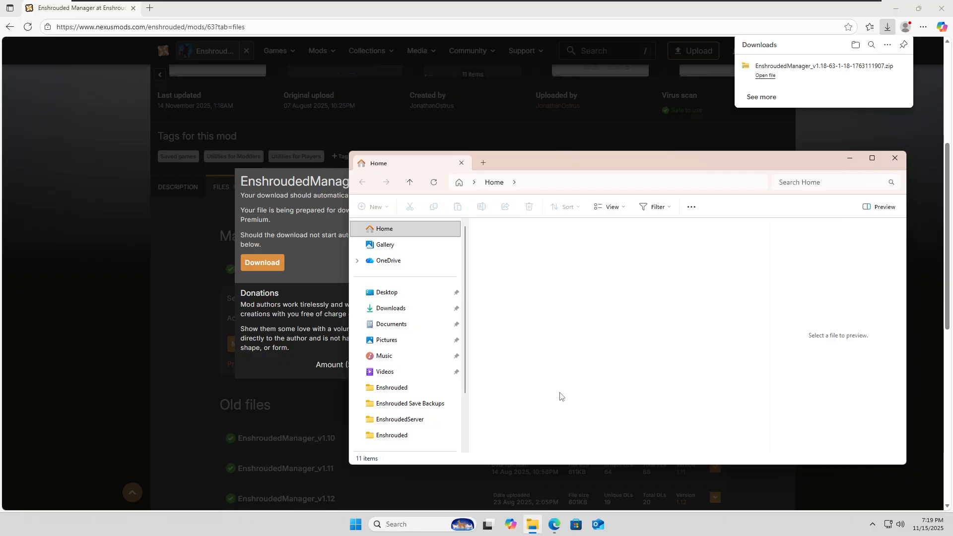
pyautogui.click(388, 312)
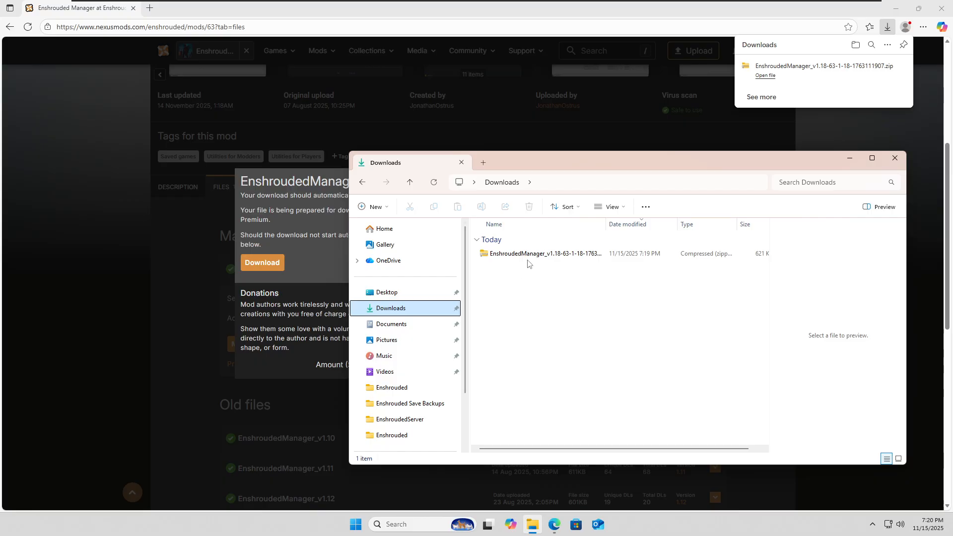
pyautogui.moveTo(530, 255); pyautogui.dragTo(391, 296)
# Step: Extract the EnshroudedManager_v1.18 zip on the Desktop into the suggested folder and show the extracted files
pyautogui.click(389, 293)
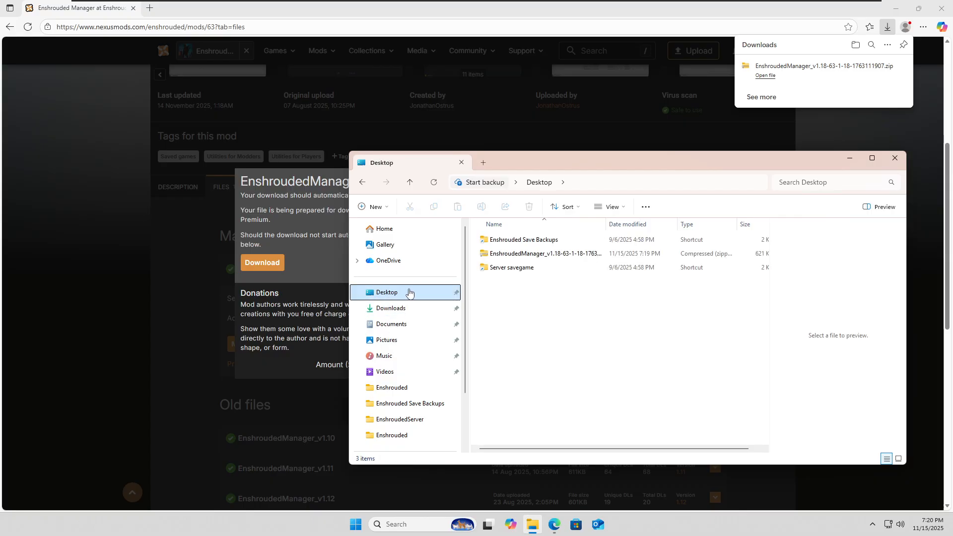
pyautogui.click(525, 256)
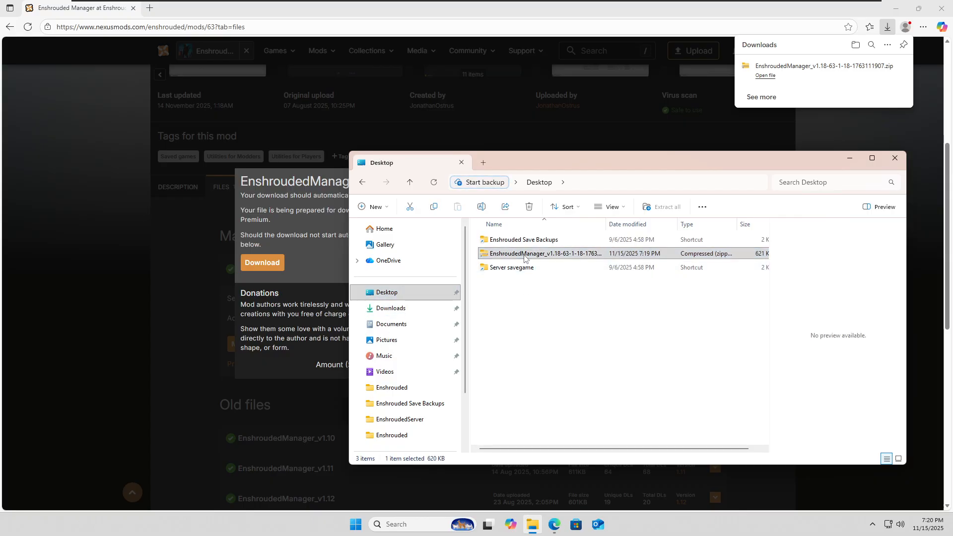
pyautogui.rightClick(525, 257)
pyautogui.click(562, 356)
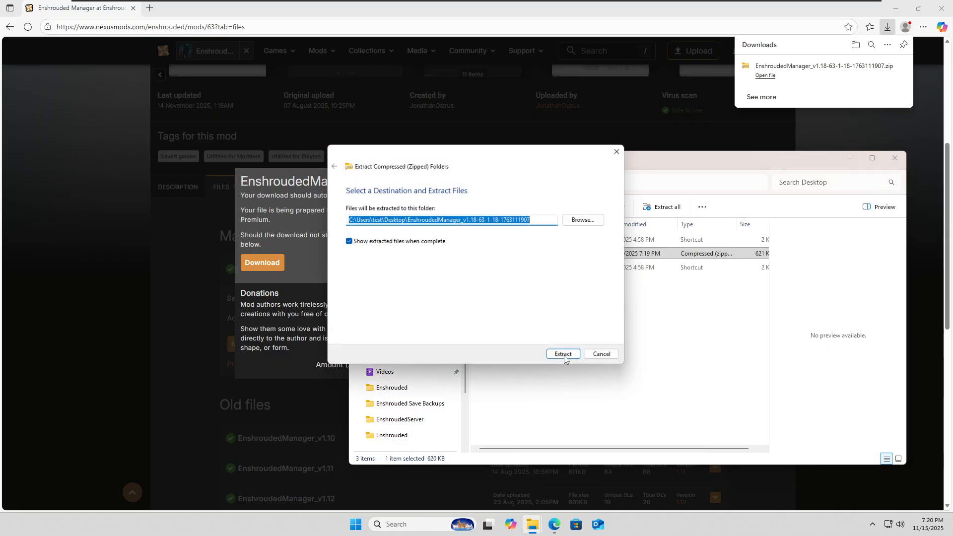
pyautogui.click(565, 357)
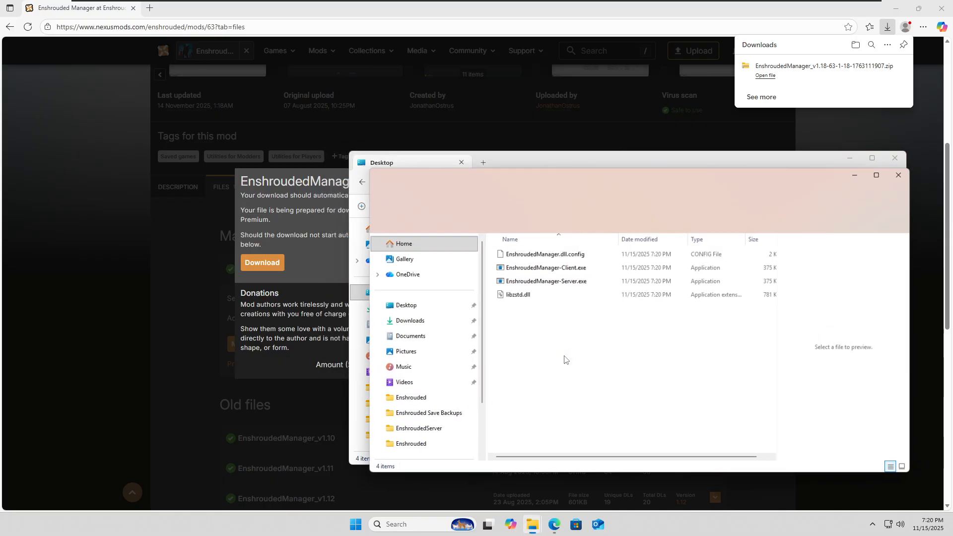
# Step: Run EnshroudedManager-Client.exe from the extracted folder and allow it past the SmartScreen protection
pyautogui.click(592, 268)
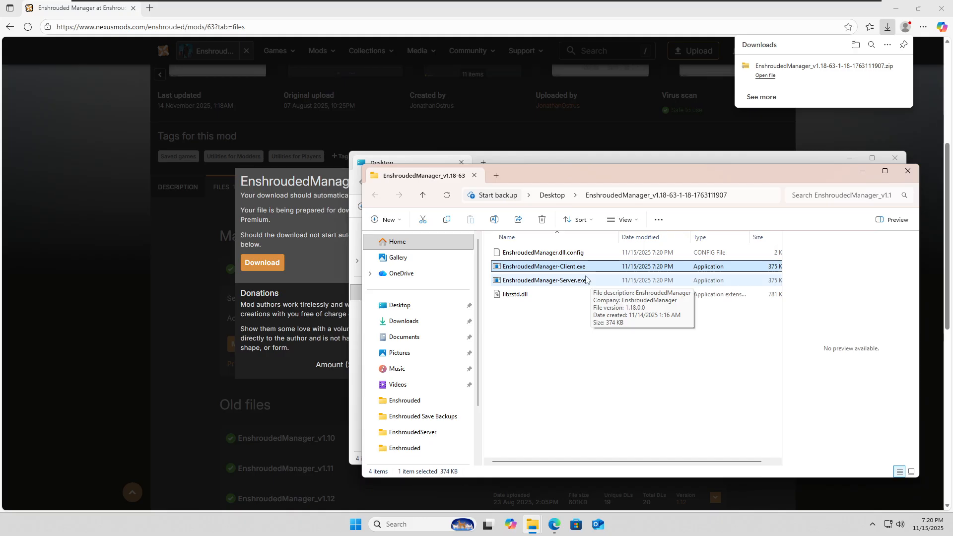
pyautogui.doubleClick(538, 268)
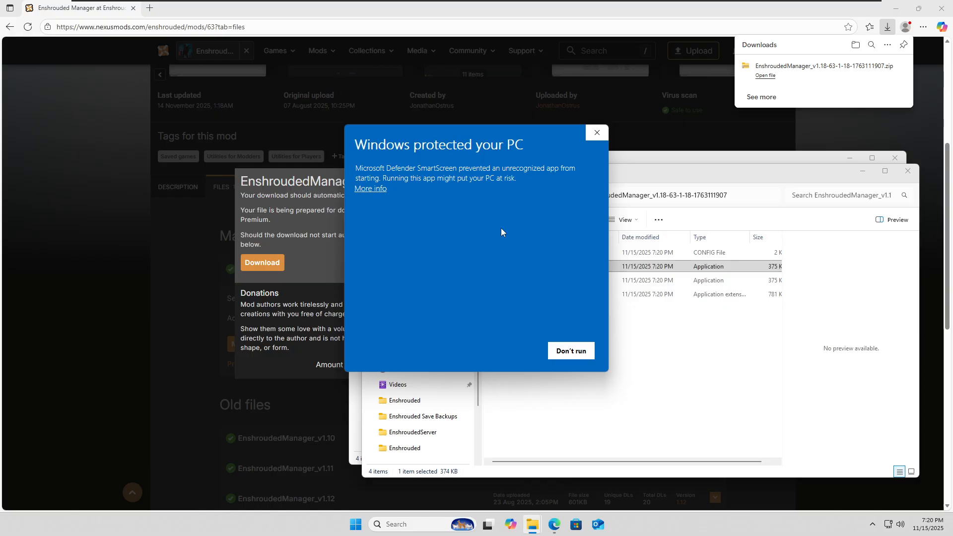
pyautogui.click(369, 188)
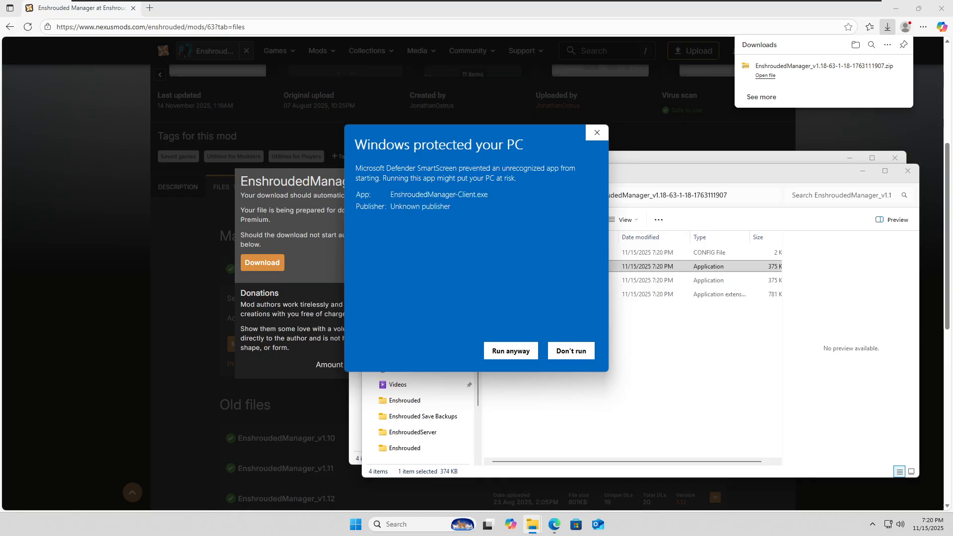
pyautogui.click(510, 351)
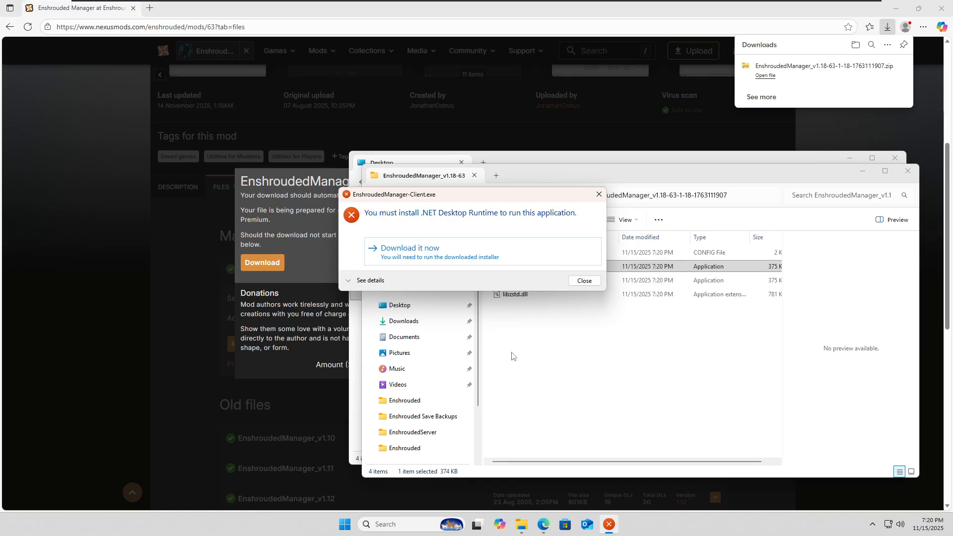
# Step: Download the required .NET Desktop Runtime 8.0.22 (x64) and install it from the Downloads folder
pyautogui.click(428, 254)
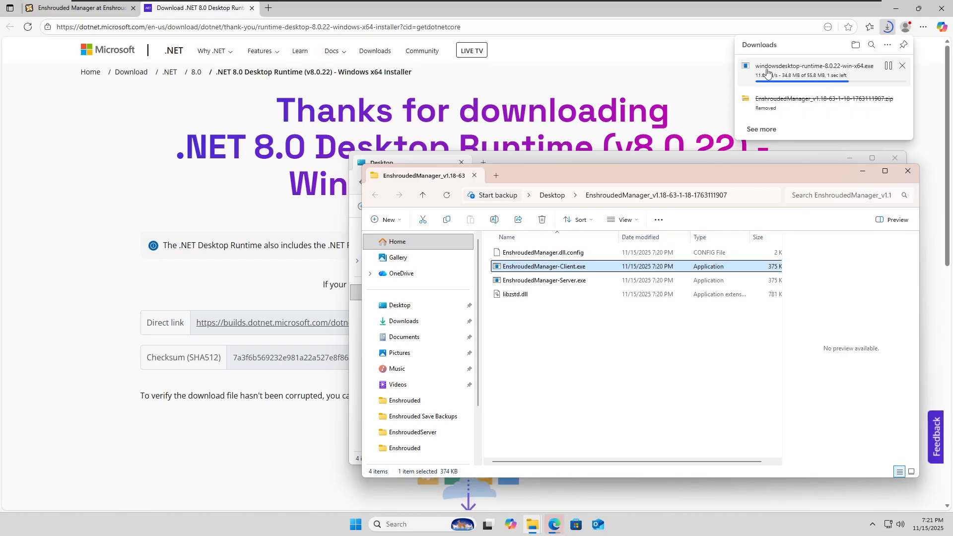
pyautogui.click(402, 321)
pyautogui.doubleClick(559, 268)
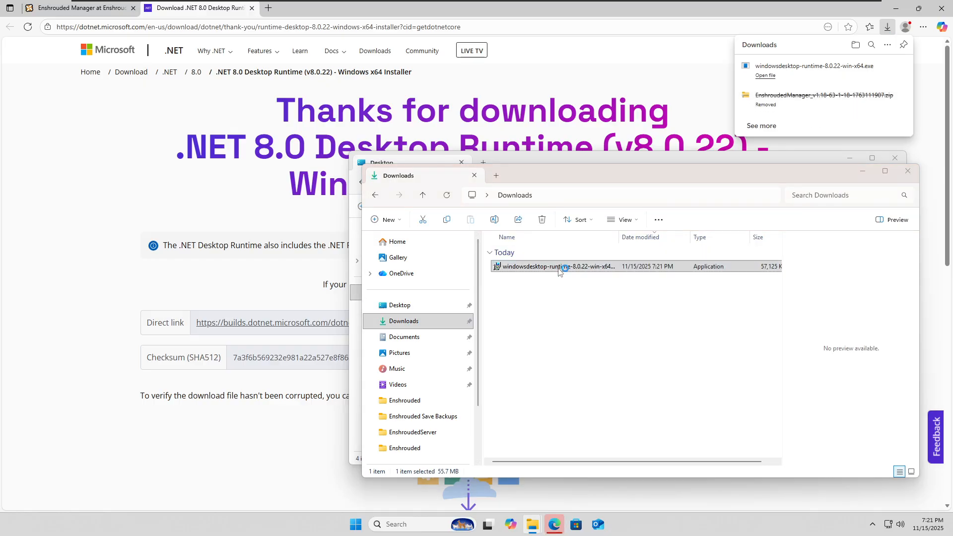
pyautogui.click(550, 357)
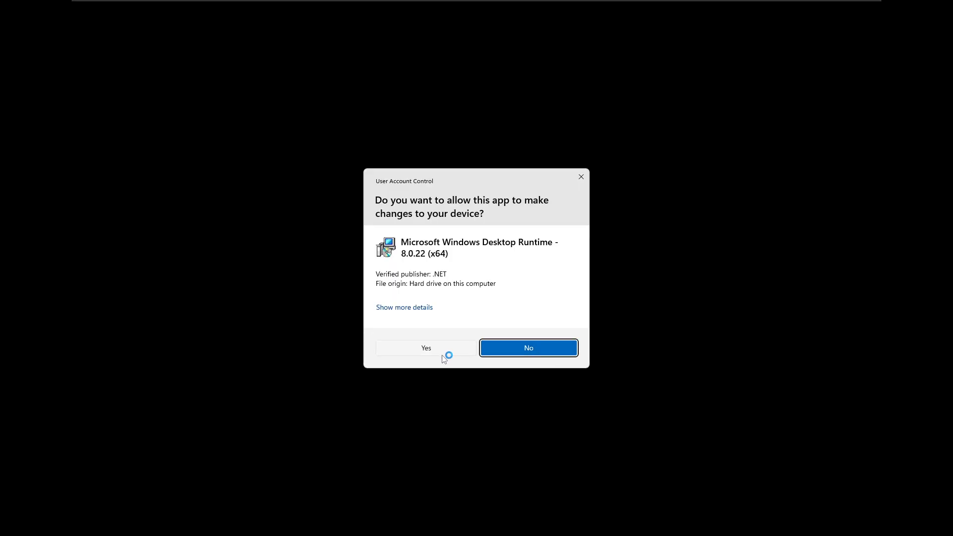
pyautogui.click(425, 351)
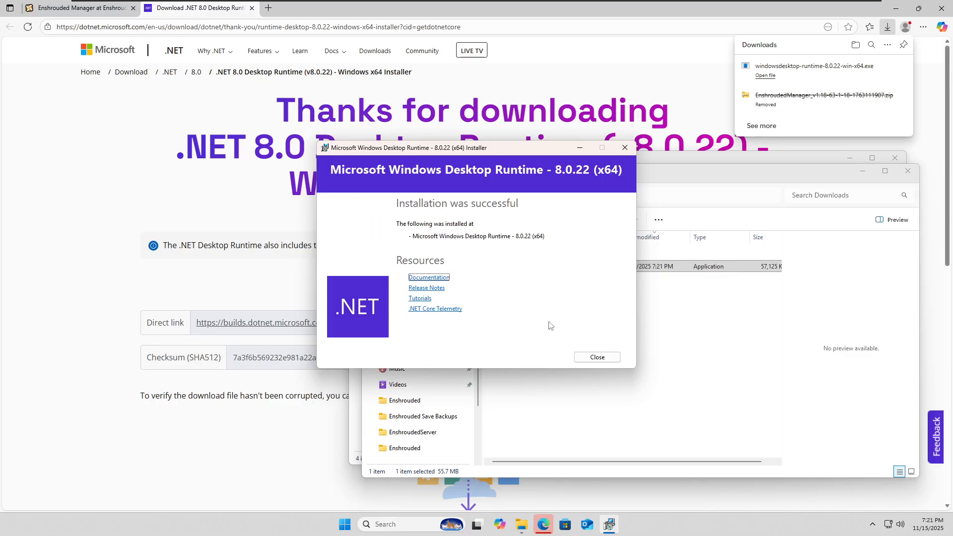
pyautogui.click(604, 357)
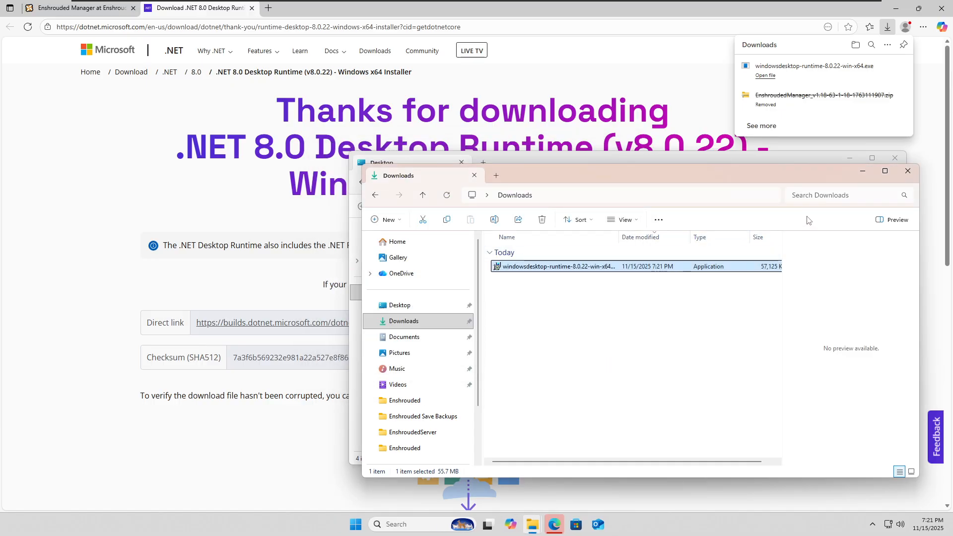
# Step: Launch EnshroudedManager-Client.exe again from the extracted Desktop folder and dismiss the backup folder error
pyautogui.click(907, 171)
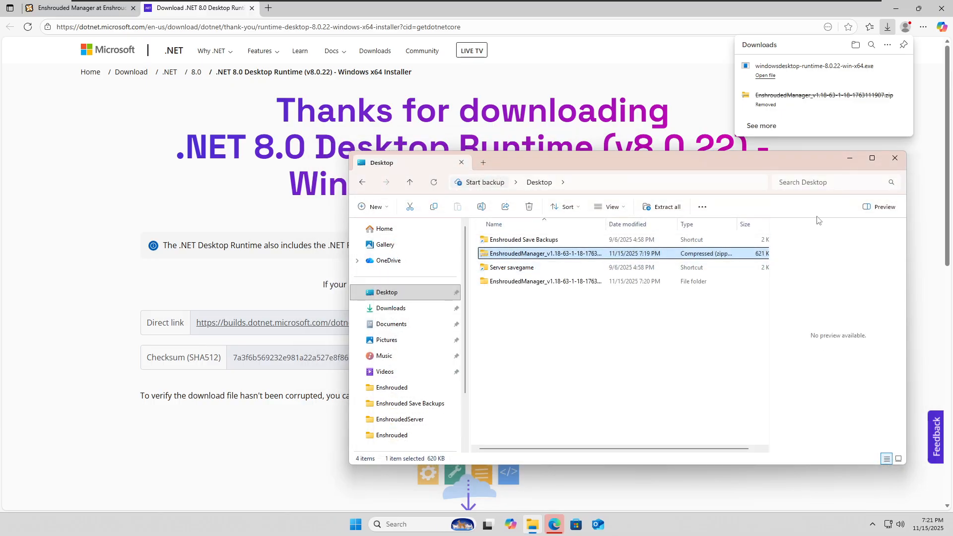
pyautogui.moveTo(737, 162); pyautogui.dragTo(597, 221)
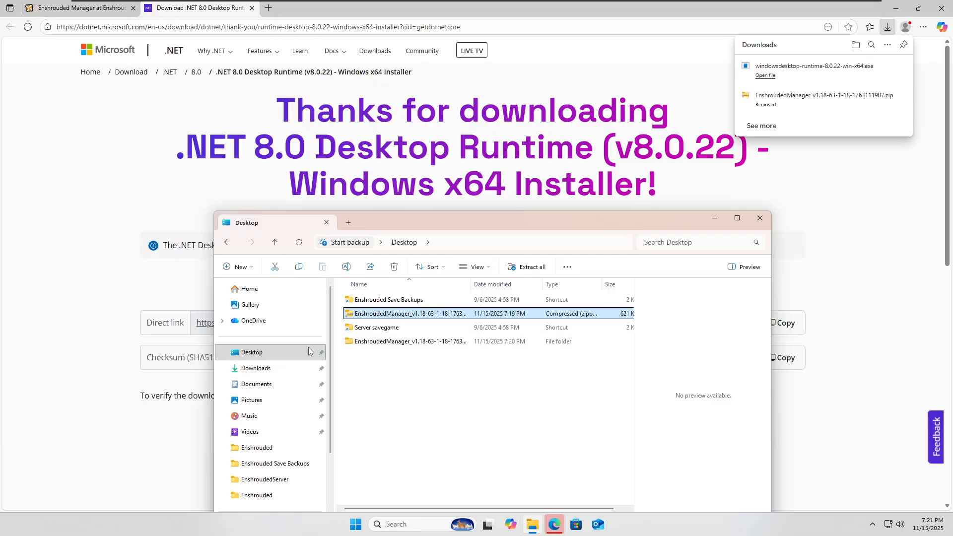
pyautogui.doubleClick(384, 343)
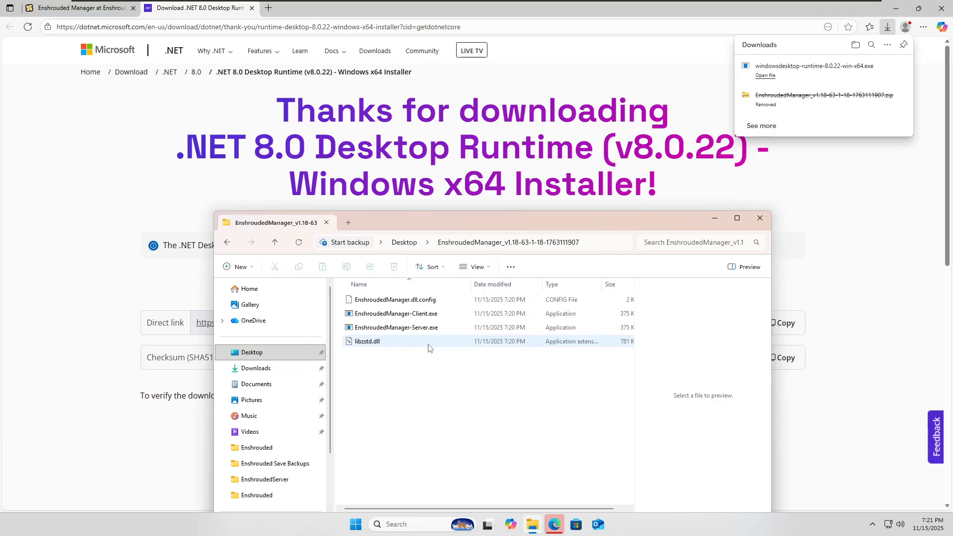
pyautogui.click(417, 315)
pyautogui.doubleClick(416, 315)
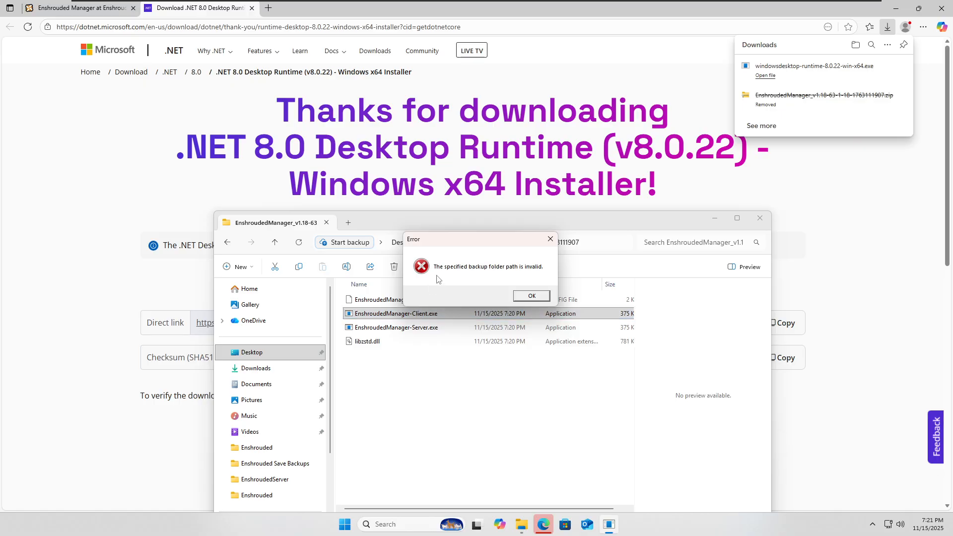
pyautogui.click(531, 296)
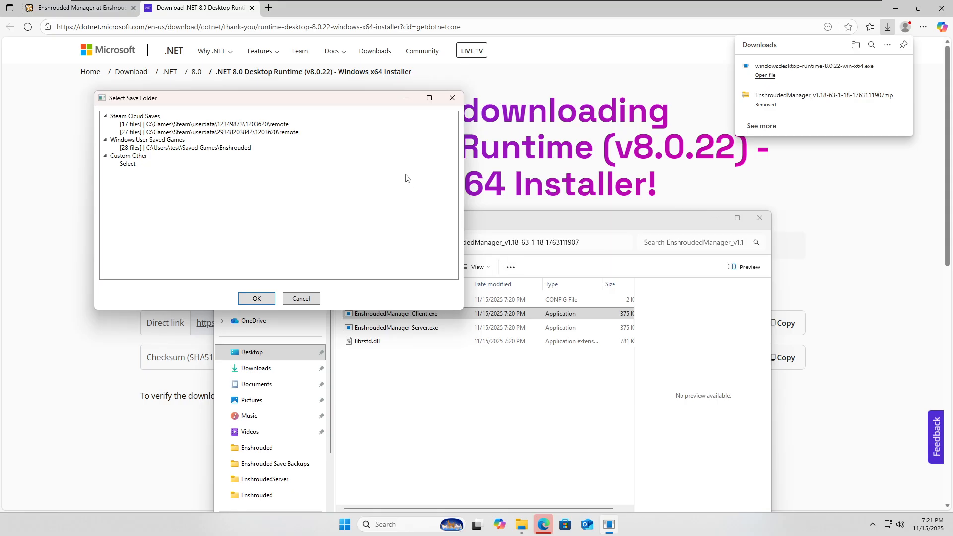
# Step: Choose the Windows User Saved Games entry C:\Users\test\Saved Games\Enshrouded as the save folder, then revisit and close the folder selection
pyautogui.click(274, 125)
pyautogui.click(274, 132)
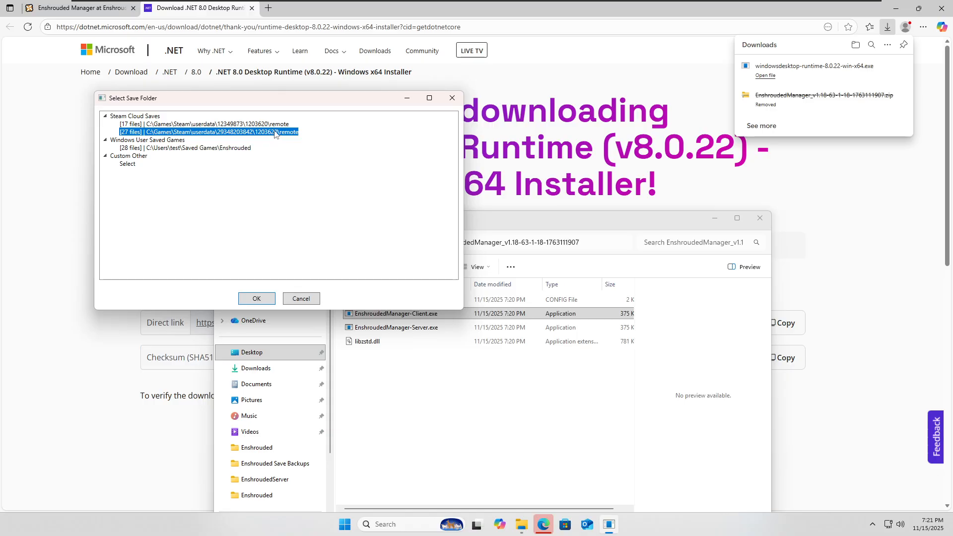
pyautogui.click(277, 126)
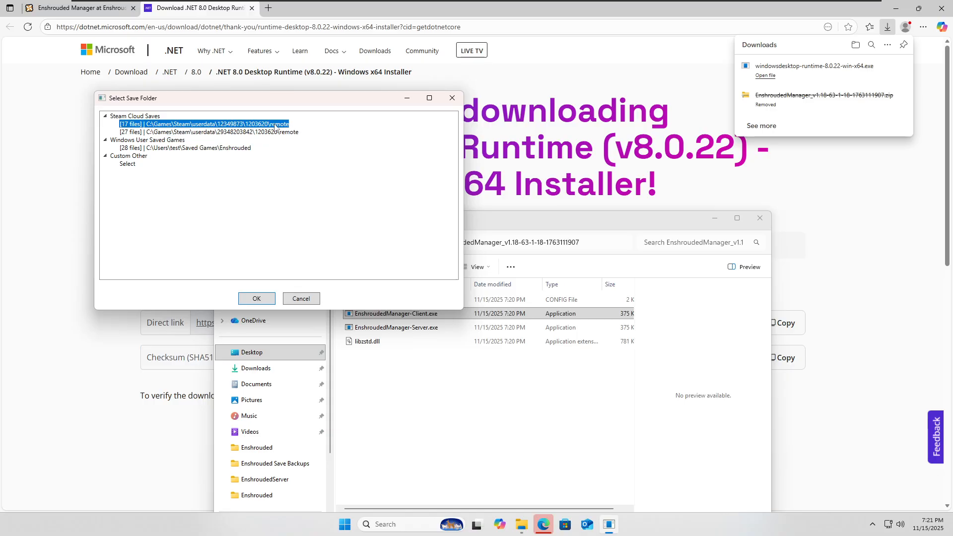
pyautogui.click(237, 148)
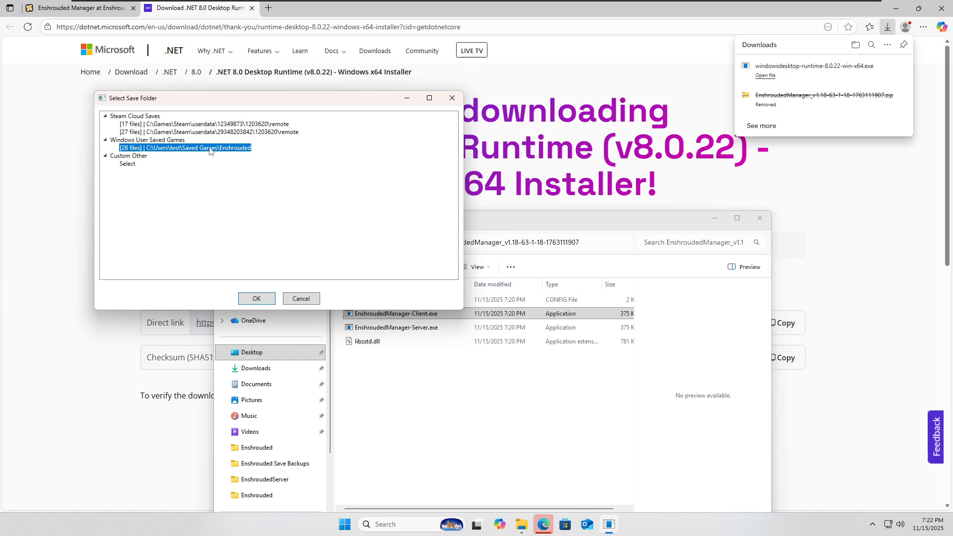
pyautogui.click(257, 299)
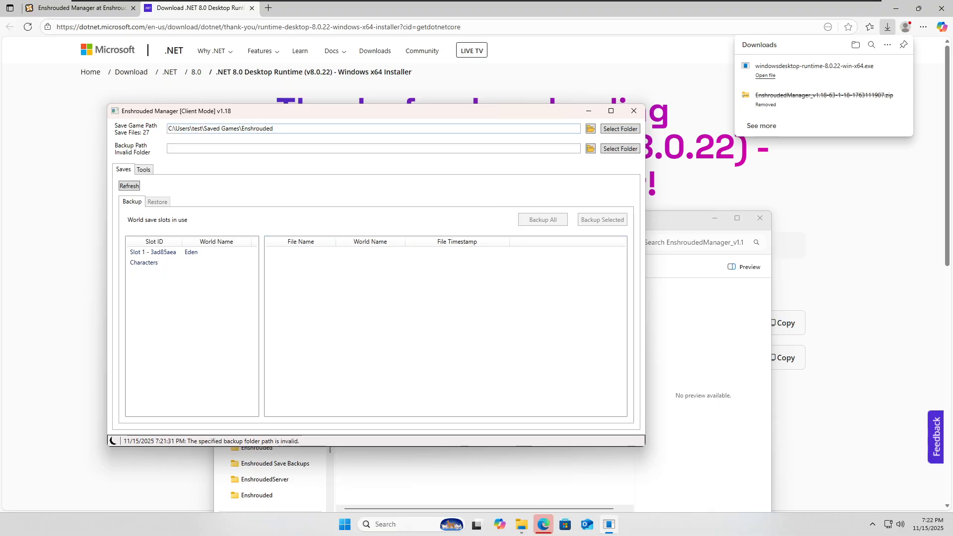
pyautogui.click(633, 130)
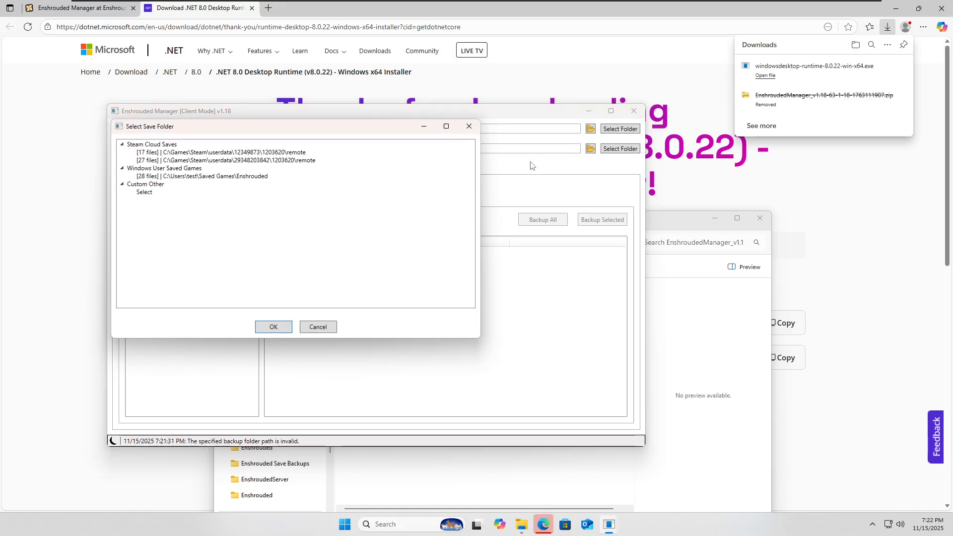
pyautogui.click(469, 126)
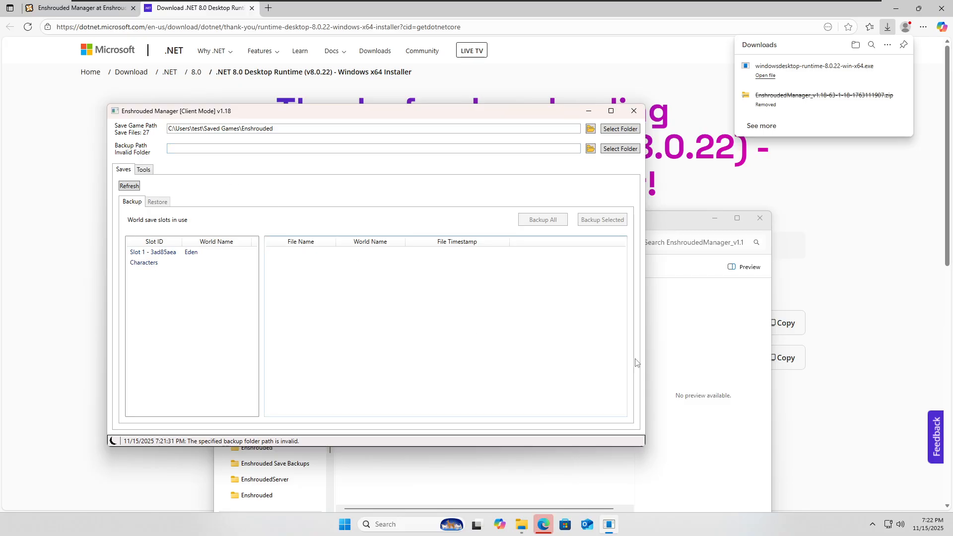
# Step: Delete all the old backup zips from the Enshrouded Save Backups folder in Documents
pyautogui.click(709, 362)
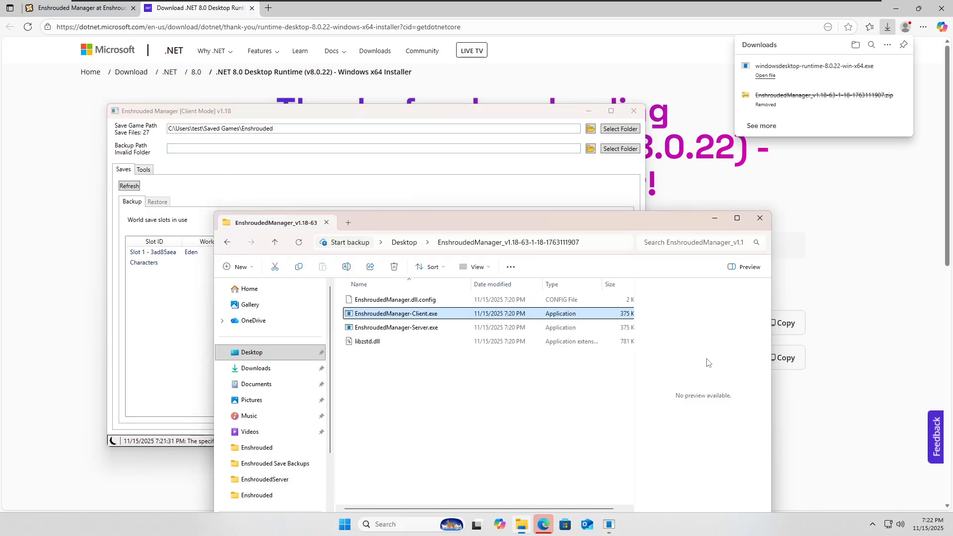
pyautogui.click(263, 384)
pyautogui.click(382, 301)
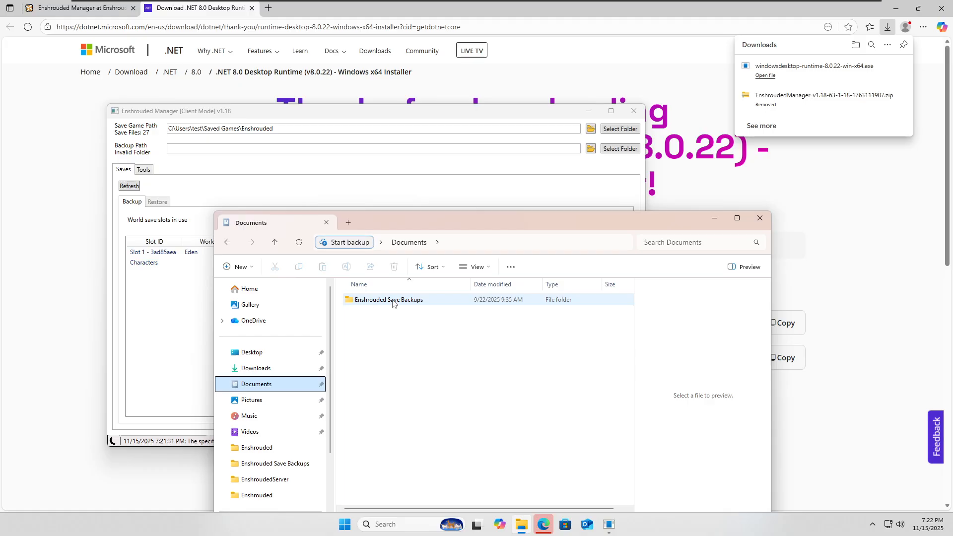
pyautogui.doubleClick(392, 300)
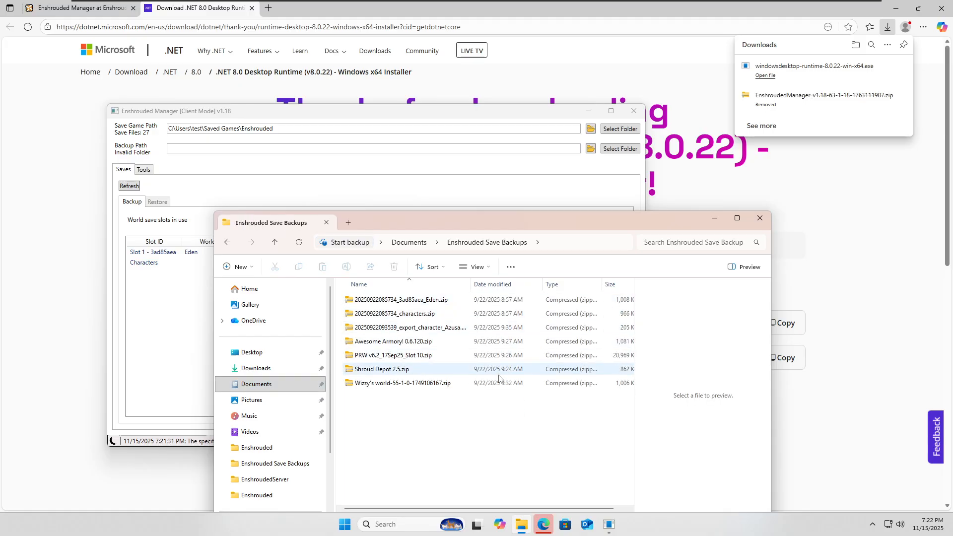
pyautogui.moveTo(466, 432); pyautogui.dragTo(404, 274)
pyautogui.press('Delete')
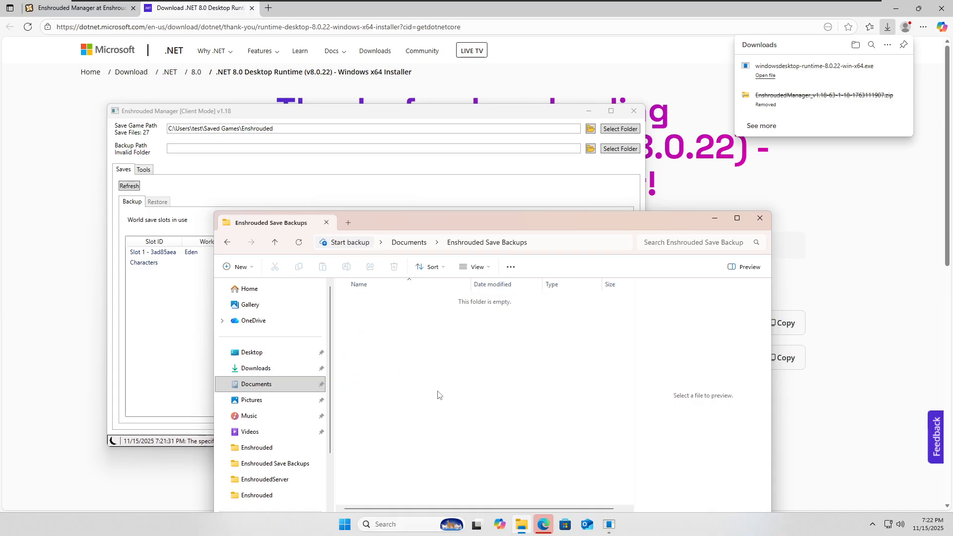
pyautogui.hotkey('ctrl', 'l')
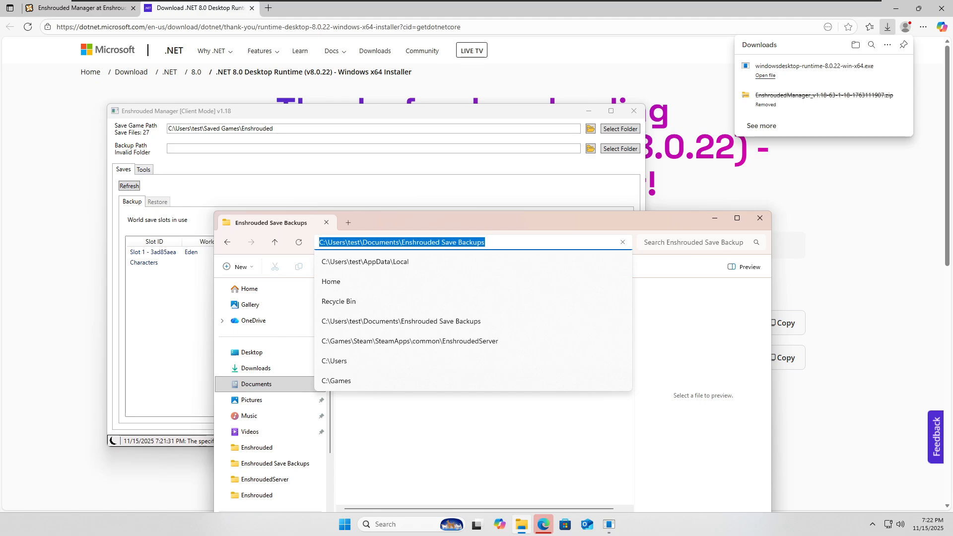
pyautogui.rightClick(449, 243)
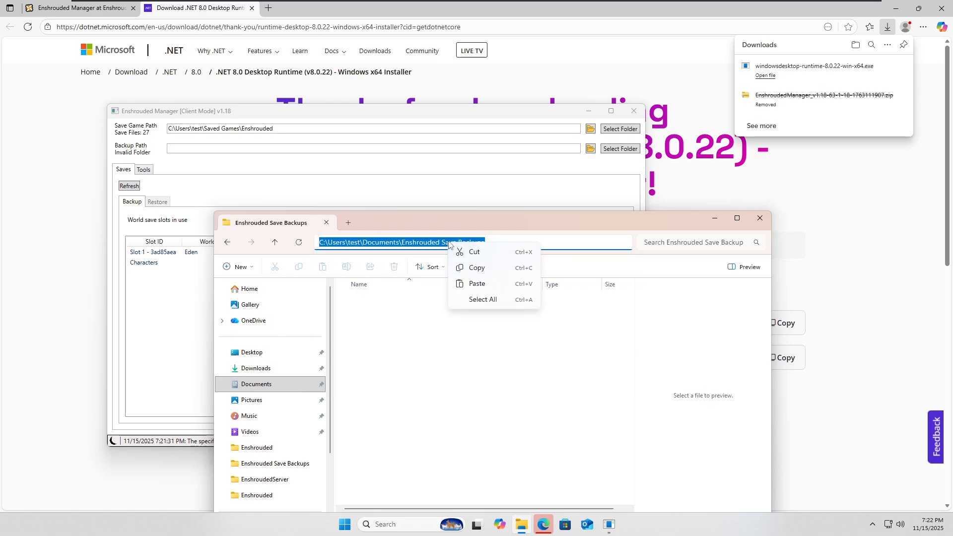
pyautogui.click(484, 268)
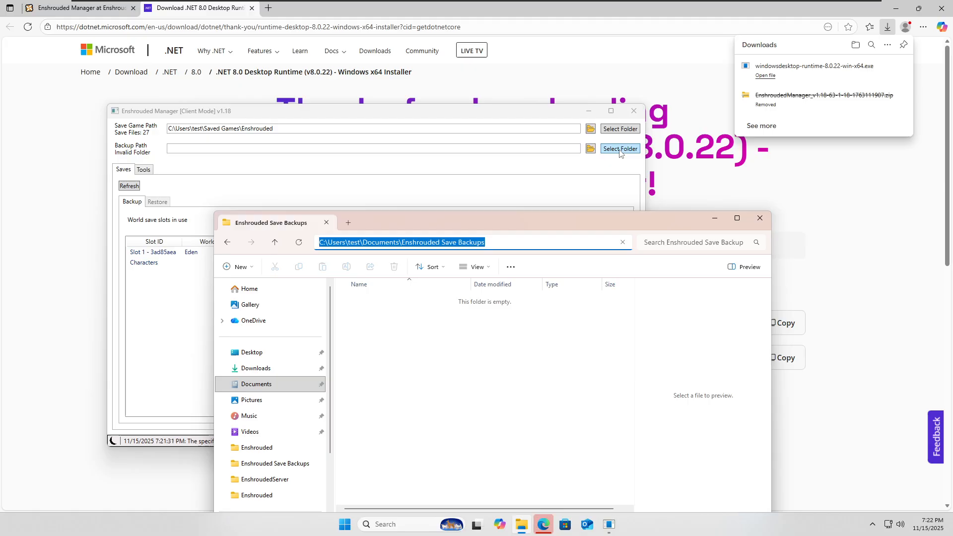
pyautogui.click(619, 150)
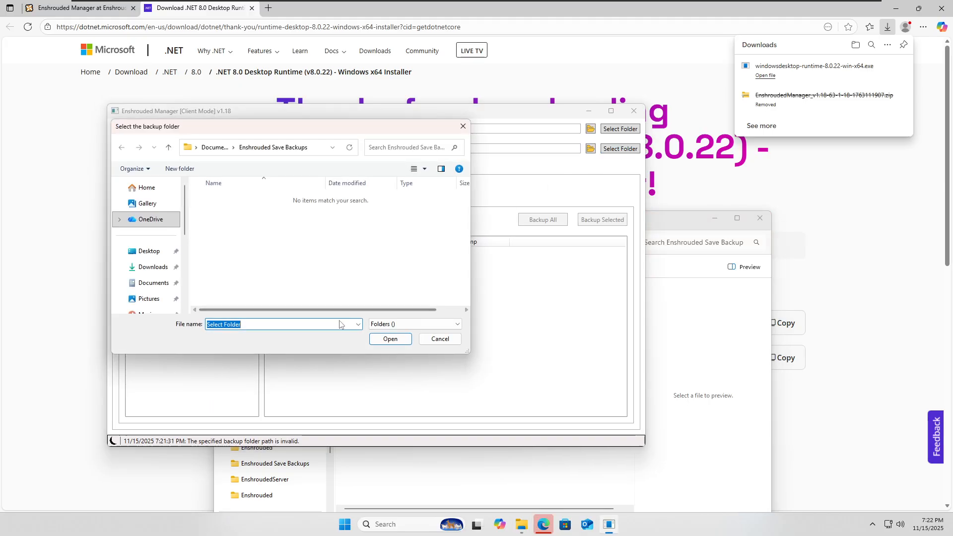
pyautogui.hotkey('ctrl', 'v')
pyautogui.click(387, 341)
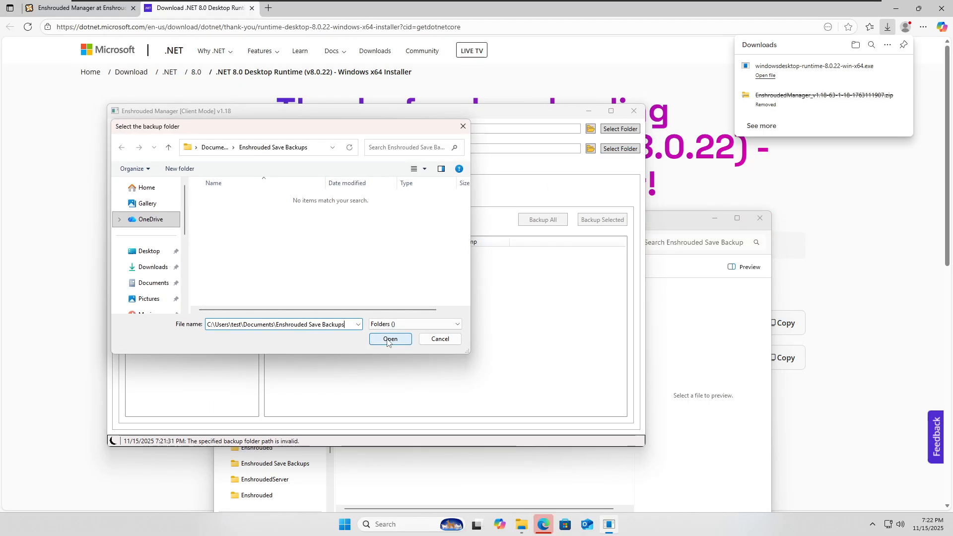
pyautogui.click(385, 340)
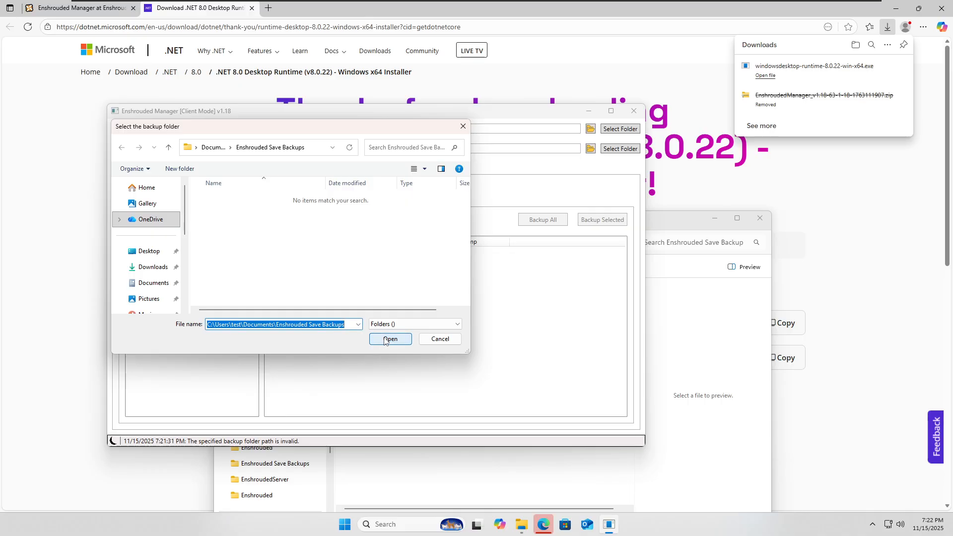
pyautogui.click(375, 259)
pyautogui.click(221, 148)
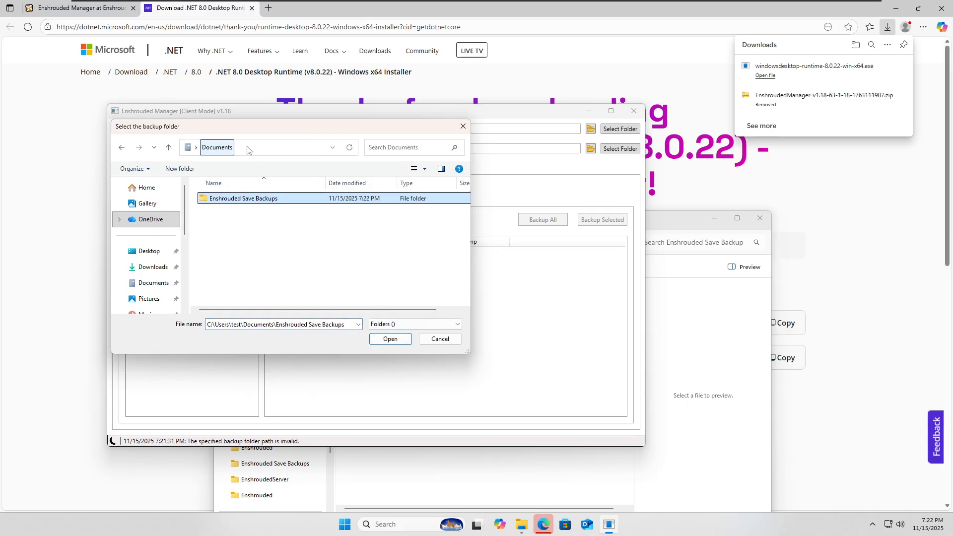
pyautogui.doubleClick(239, 200)
pyautogui.click(373, 339)
pyautogui.click(371, 339)
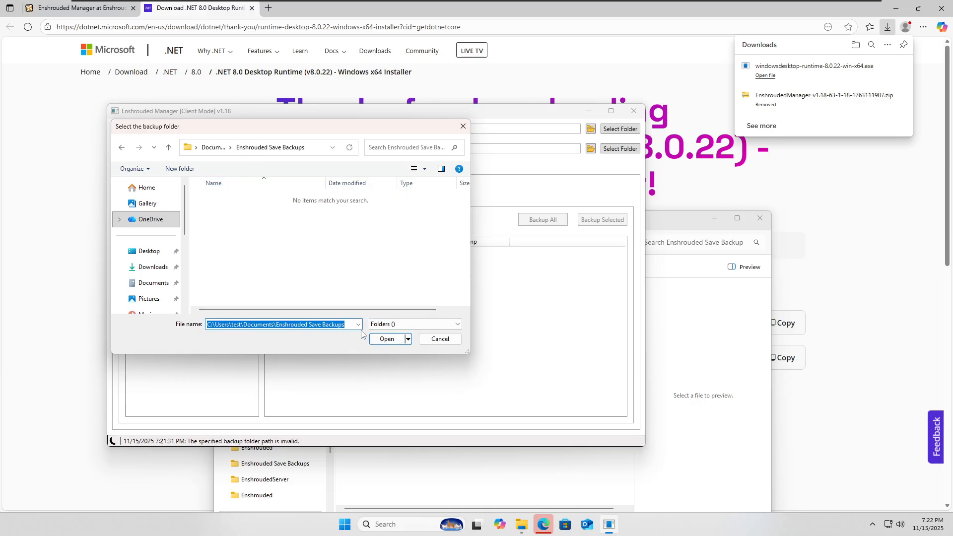
pyautogui.press('BackSpace')
pyautogui.press('Escape')
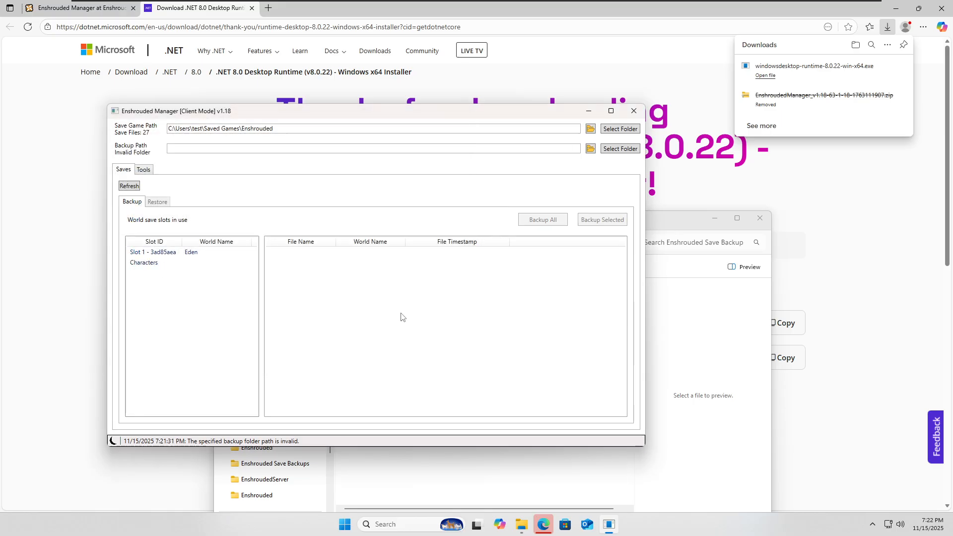
# Step: Set the backup path to C:\Users\test\Documents\Enshrouded Save Backups and bring that folder's window into view beside the manager
pyautogui.click(621, 148)
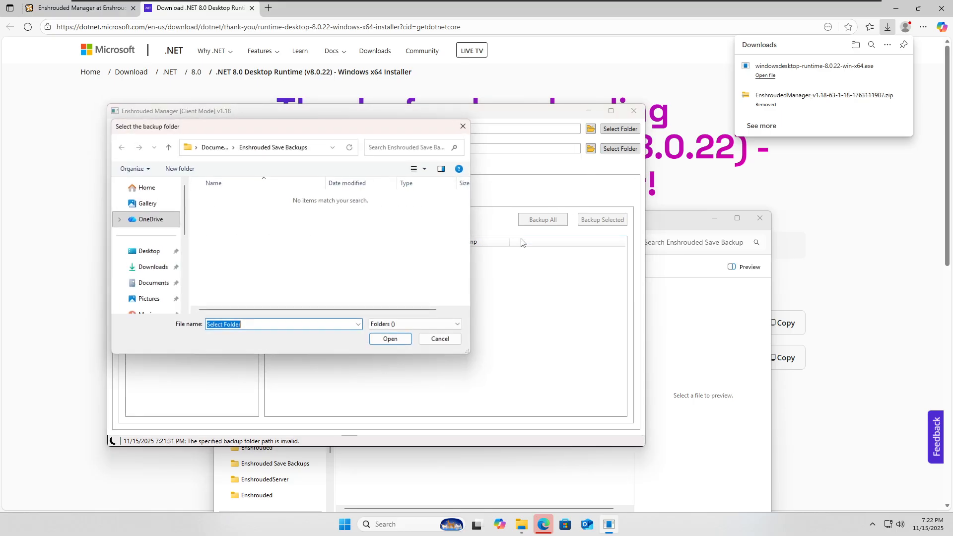
pyautogui.click(390, 338)
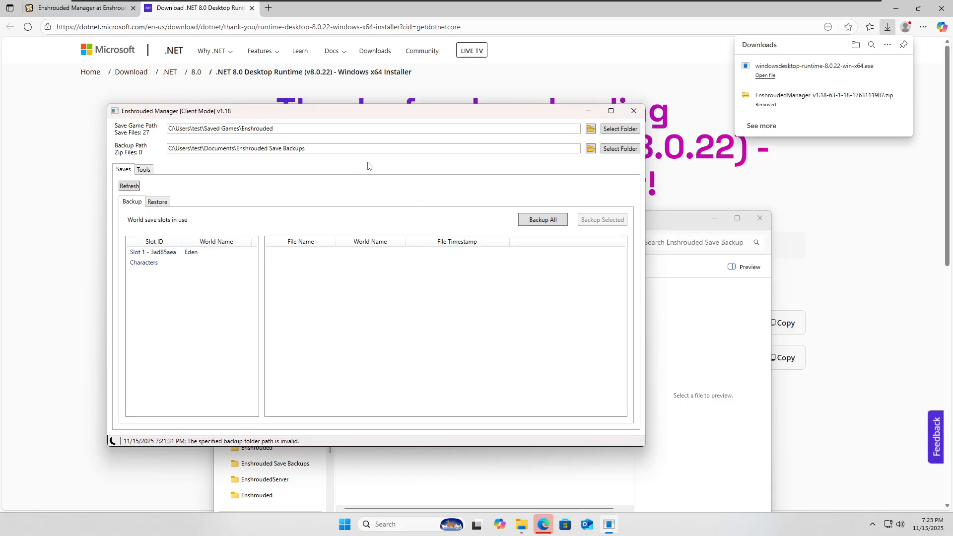
pyautogui.moveTo(658, 222); pyautogui.dragTo(447, 149)
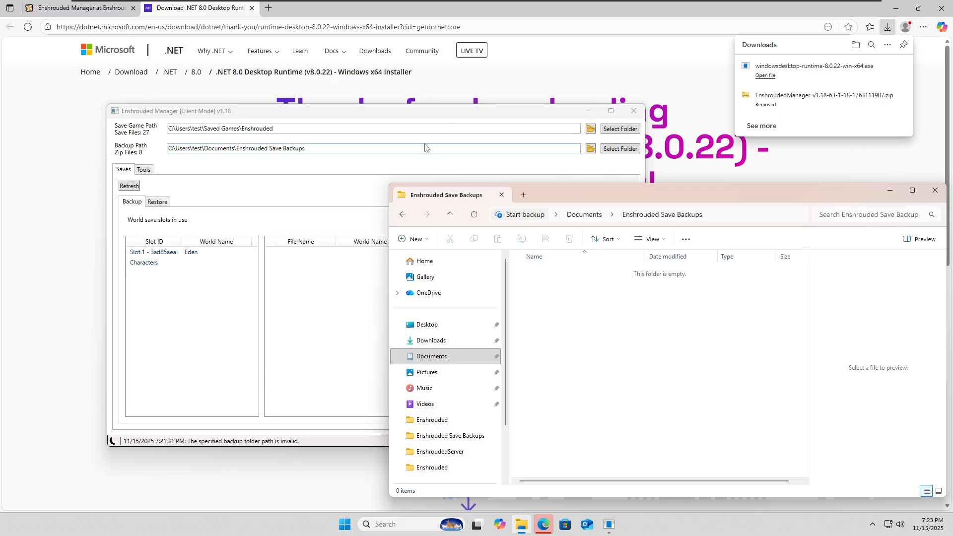
# Step: Look over the restore options for the saves and return to the backup options
pyautogui.click(229, 172)
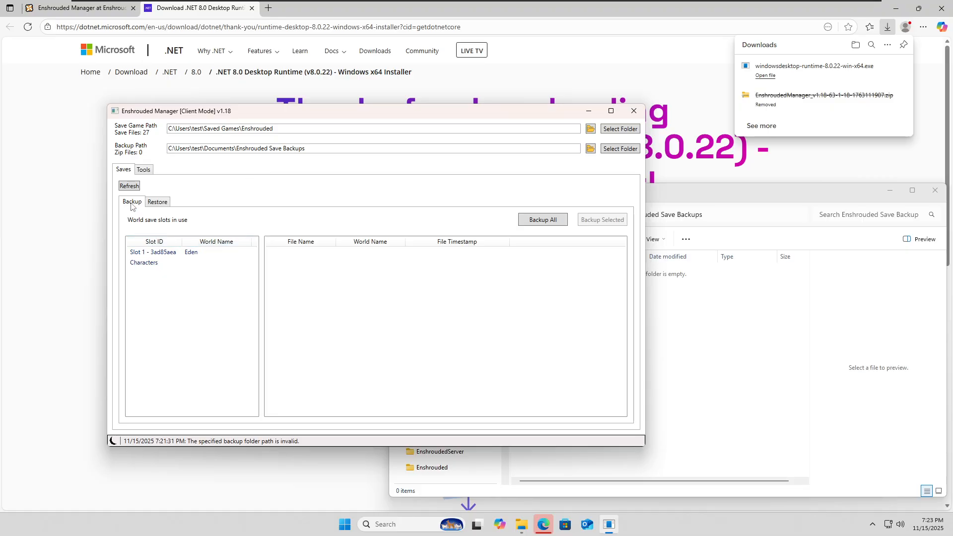
pyautogui.click(167, 205)
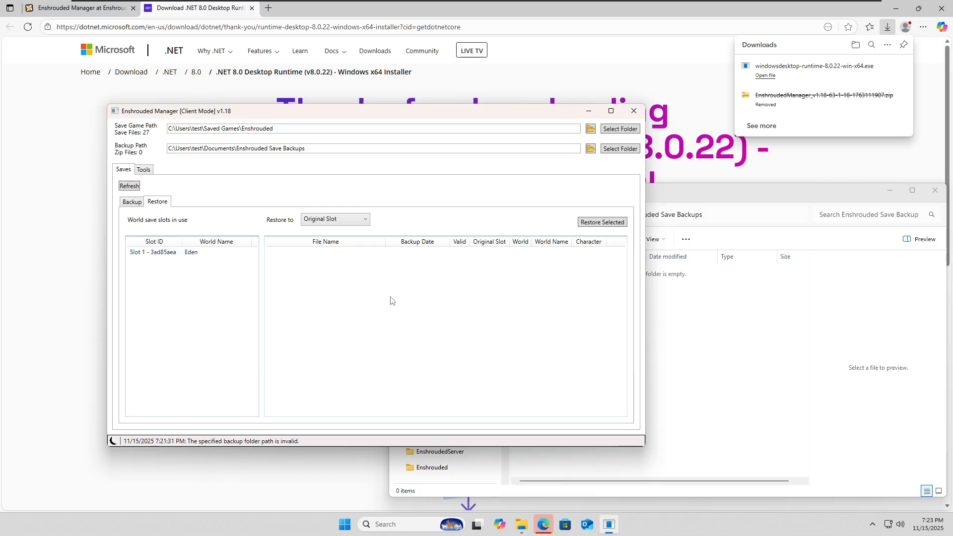
pyautogui.click(131, 205)
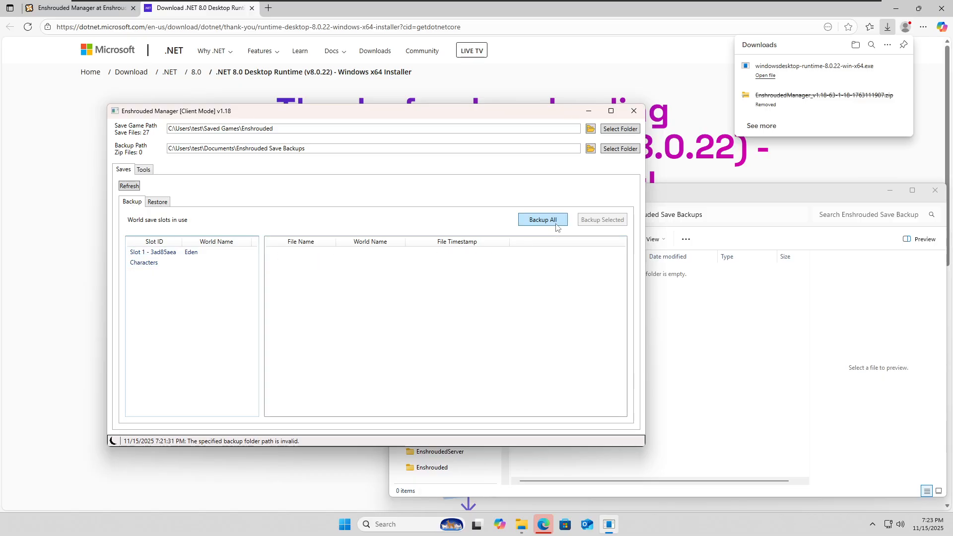
# Step: List the save files of world Slot 1 (Eden) and Characters together, and back up all slots
pyautogui.click(162, 253)
pyautogui.click(157, 266)
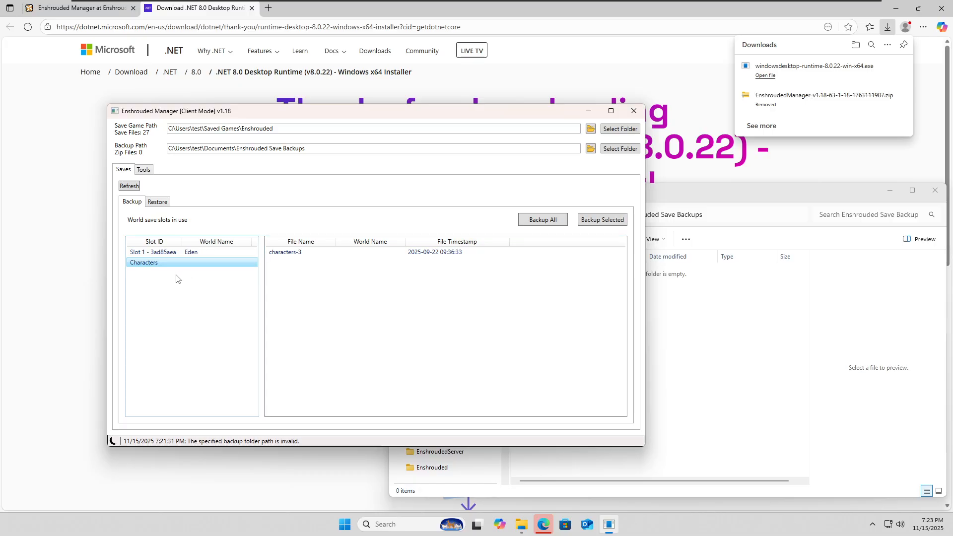
pyautogui.keyDown('ctrl'); pyautogui.click(167, 253); pyautogui.keyUp('ctrl')
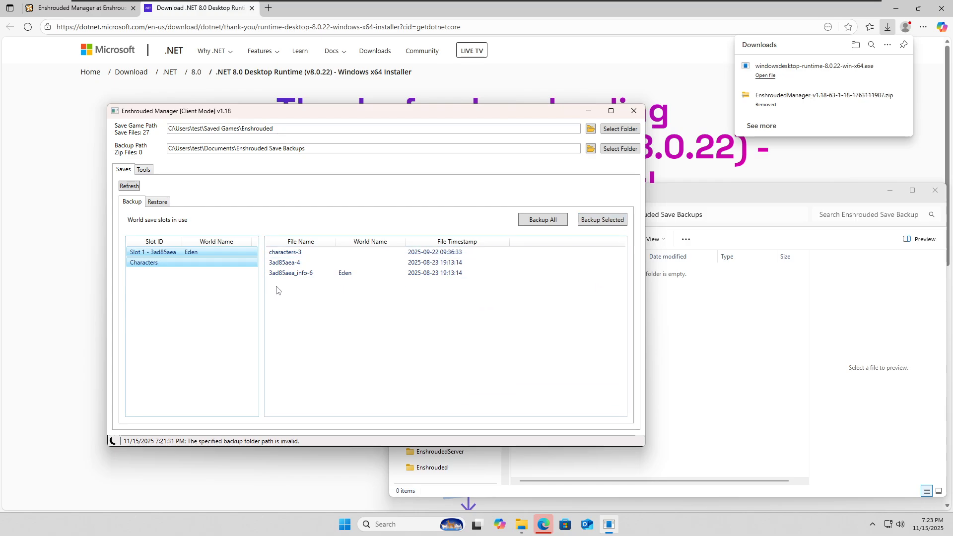
pyautogui.click(156, 261)
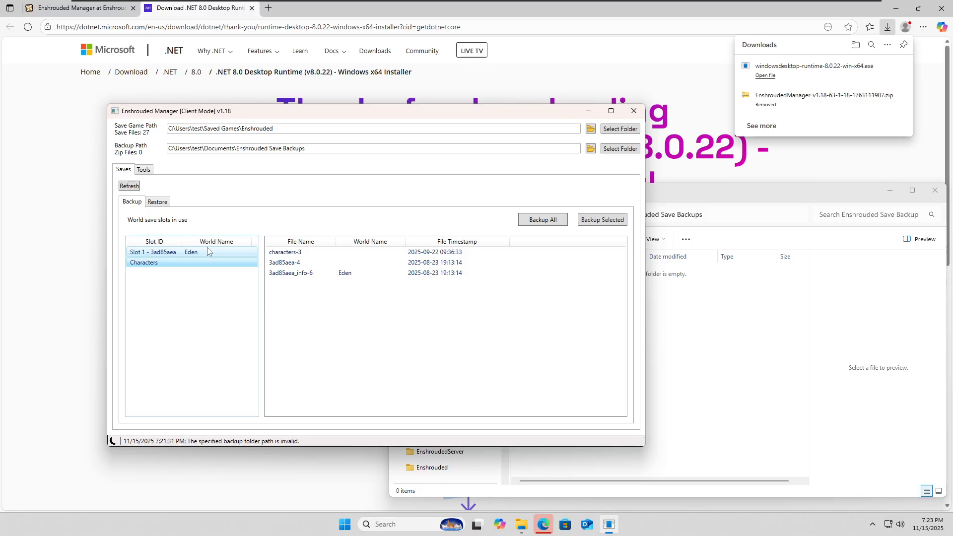
pyautogui.click(540, 223)
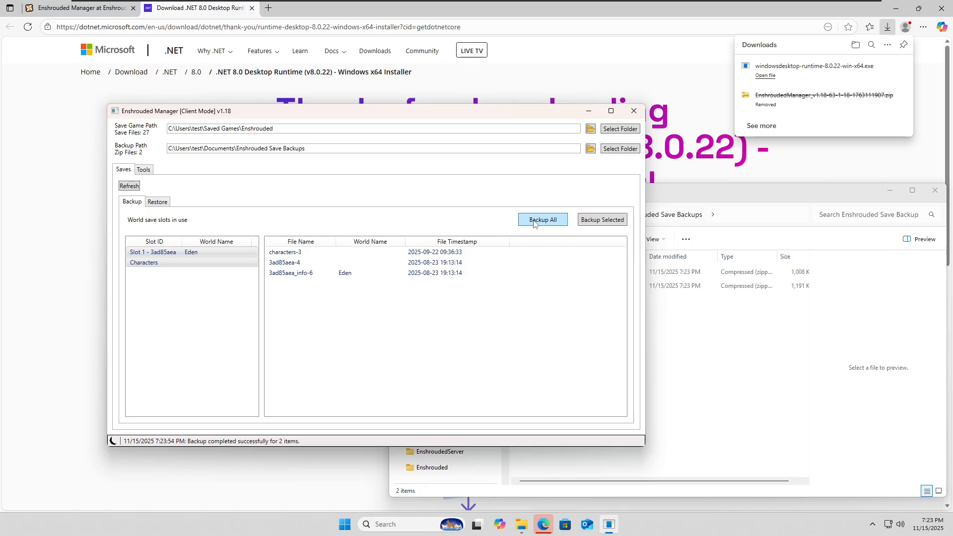
# Step: Check the new world and characters backup zips in the Enshrouded Save Backups folder
pyautogui.click(748, 348)
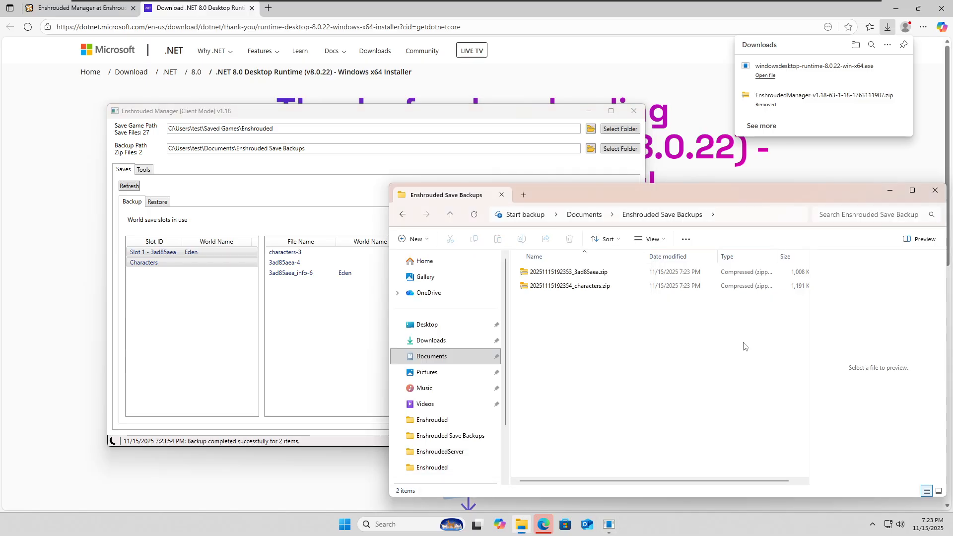
pyautogui.click(601, 273)
pyautogui.click(599, 287)
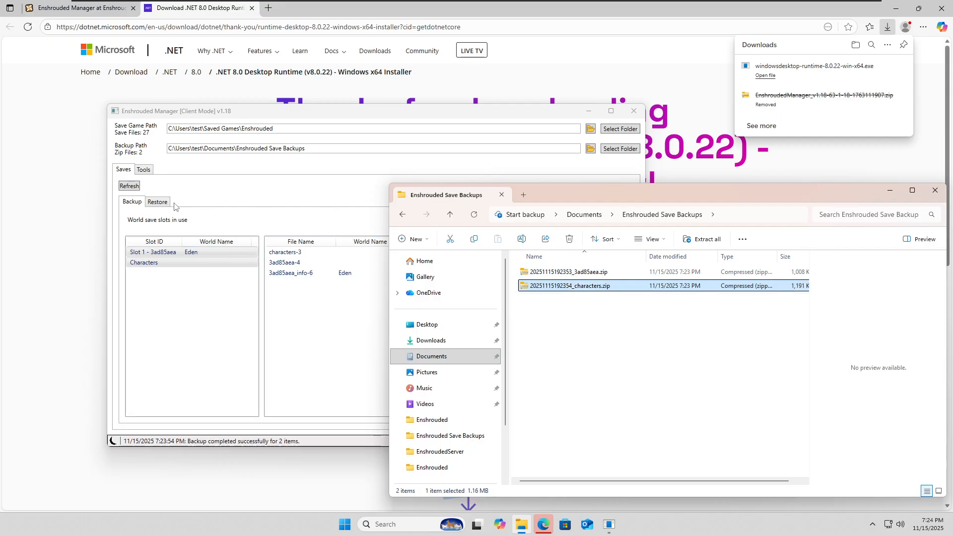
# Step: Examine the world and characters backups available for restoring and the target slots offered for the Eden world backup
pyautogui.click(155, 202)
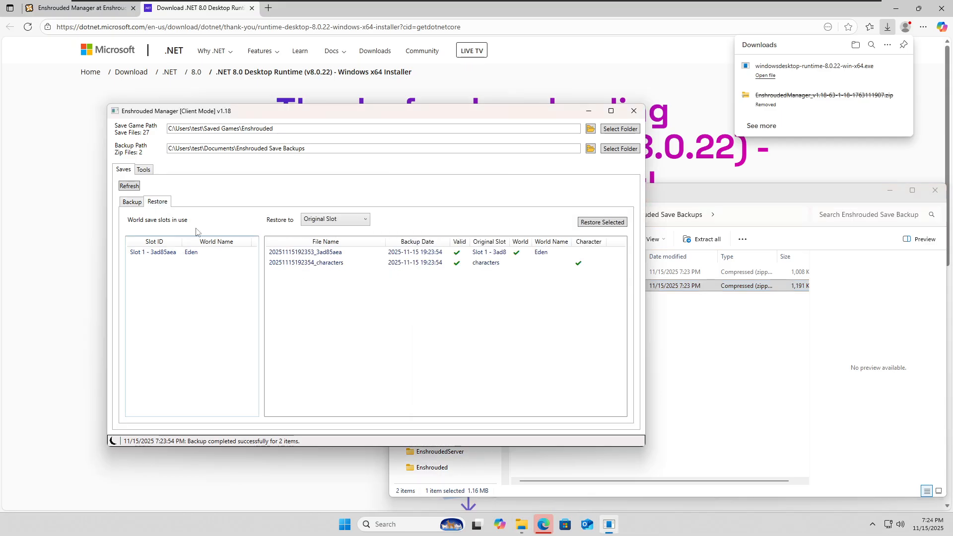
pyautogui.click(328, 254)
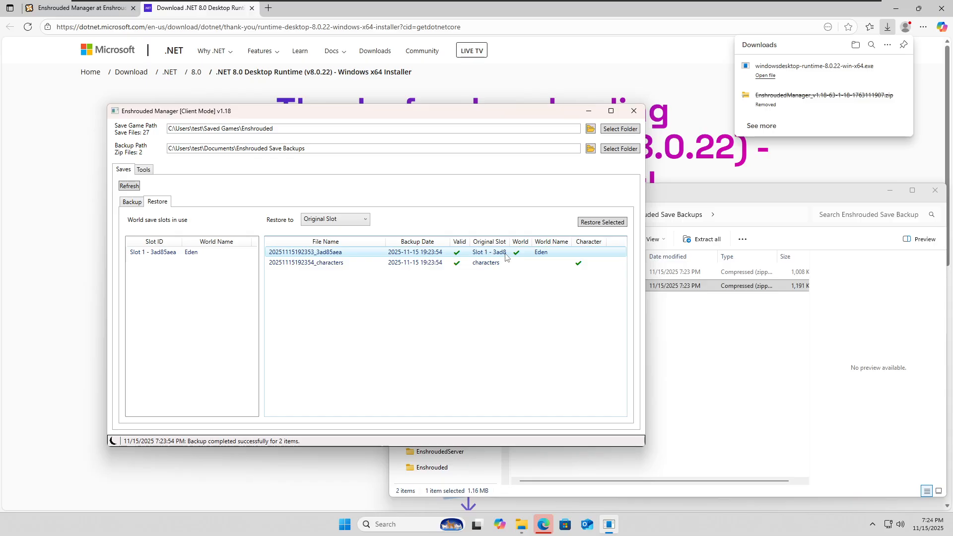
pyautogui.click(327, 264)
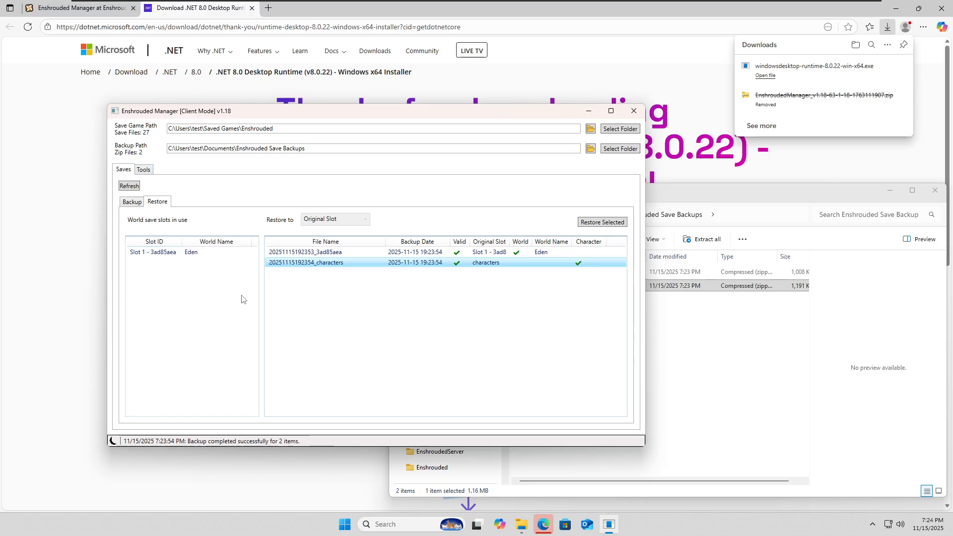
pyautogui.click(357, 253)
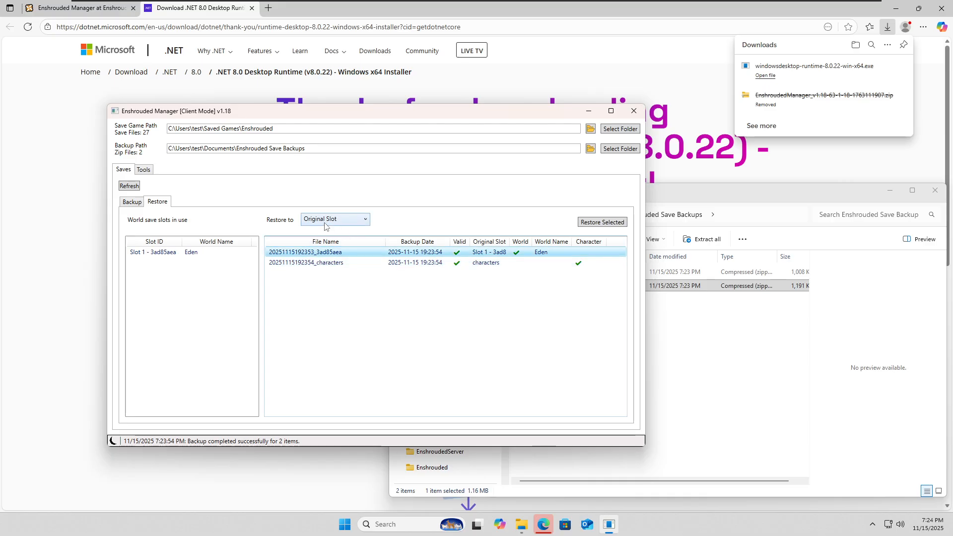
pyautogui.click(347, 222)
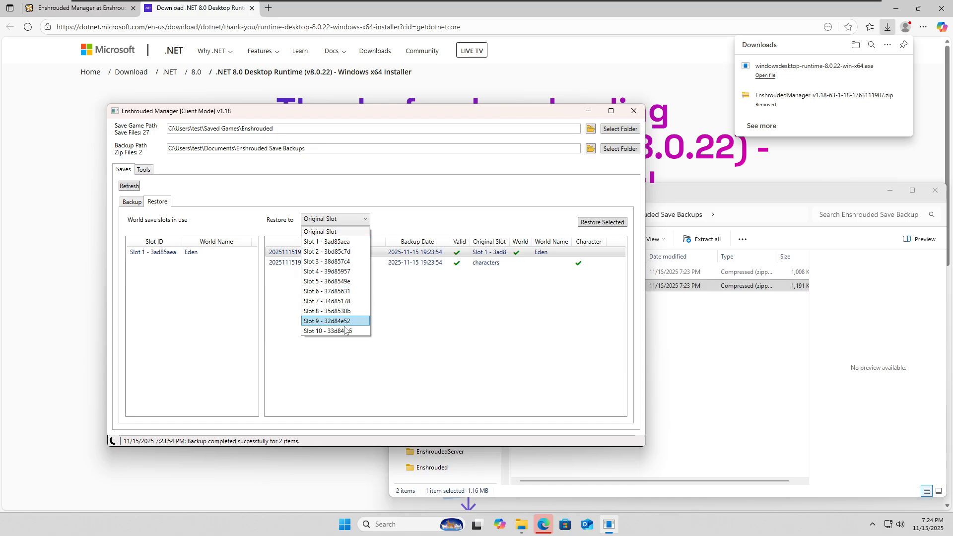
pyautogui.click(280, 286)
pyautogui.click(177, 253)
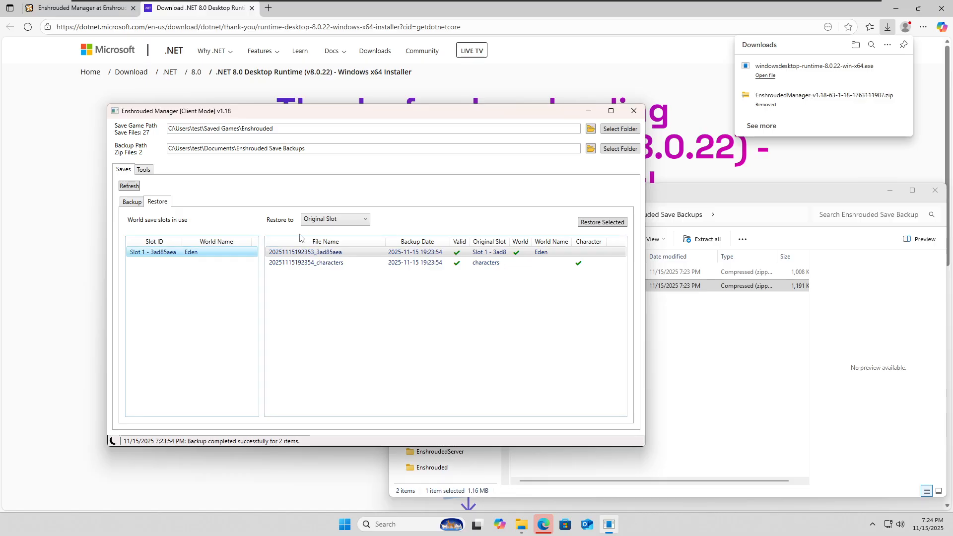
pyautogui.click(339, 221)
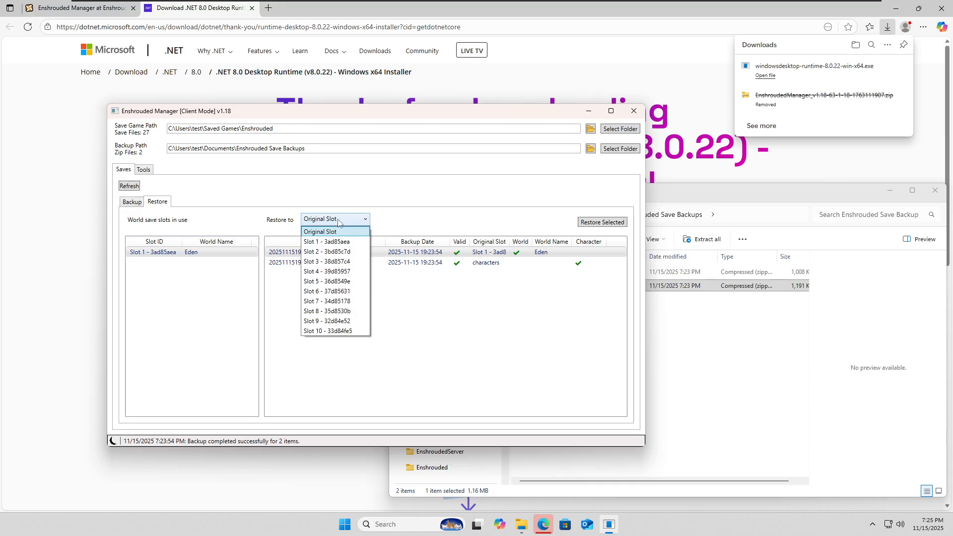
pyautogui.click(342, 252)
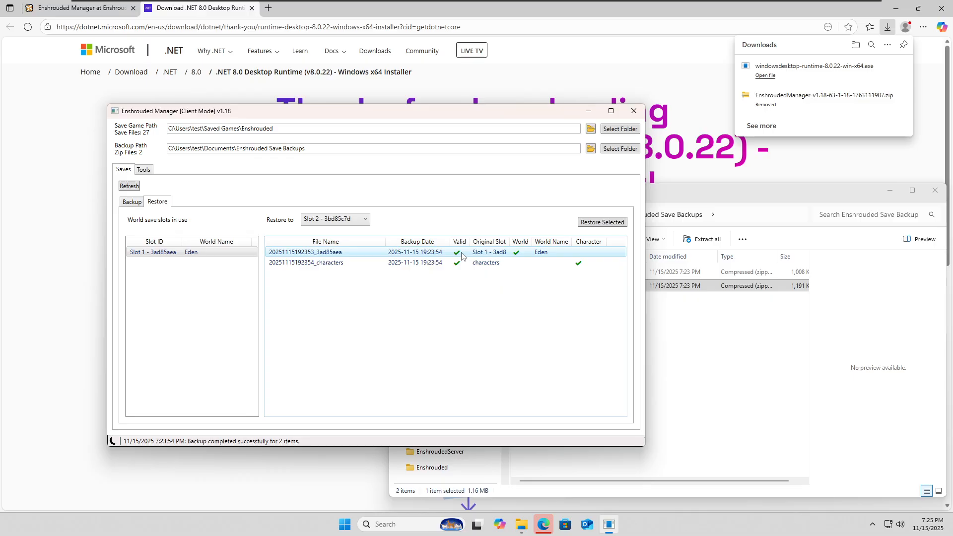
pyautogui.click(614, 224)
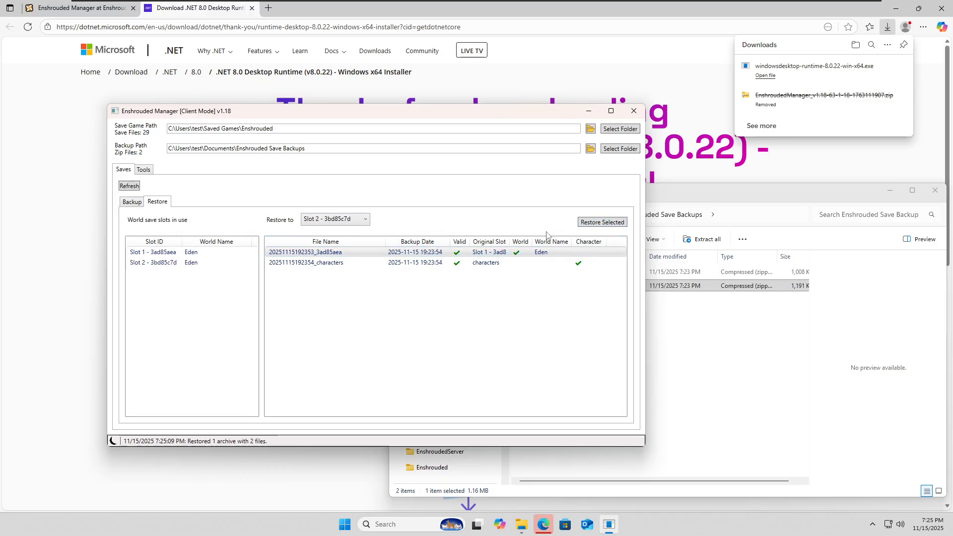
# Step: Restore the same Eden world backup to Slot 7 - 34d85178
pyautogui.click(158, 263)
pyautogui.click(336, 219)
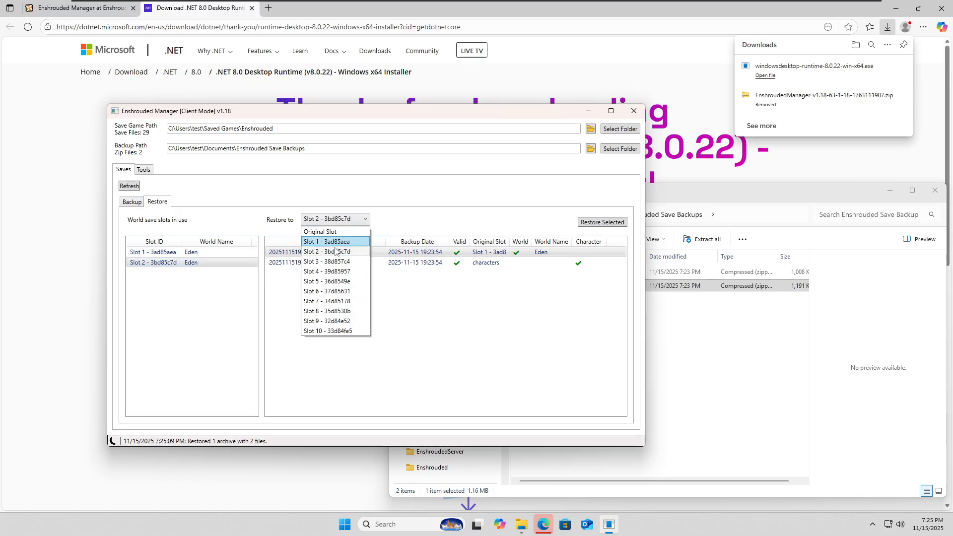
pyautogui.click(335, 301)
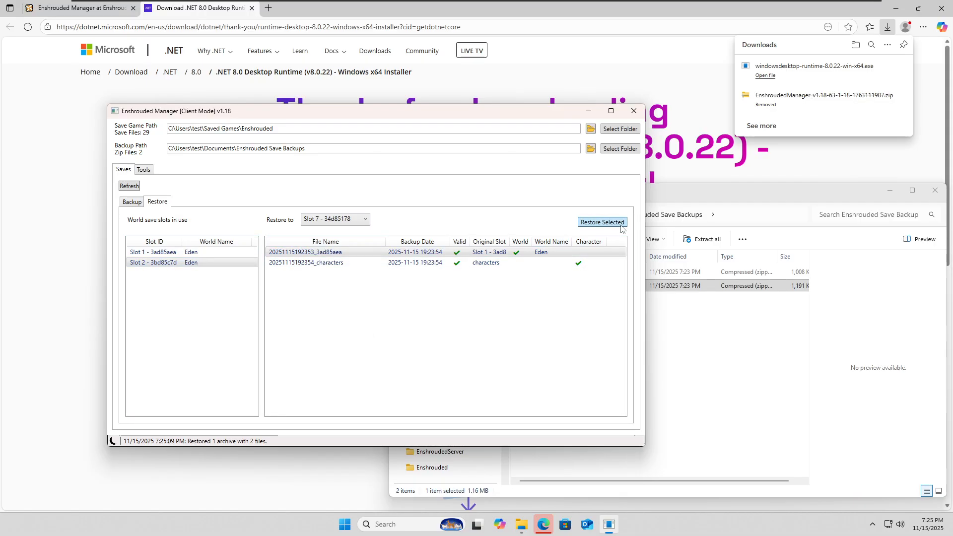
# Step: Restore the Eden world backup to Slot 9 - 32d84e52 as well, keeping its archive selected
pyautogui.click(336, 219)
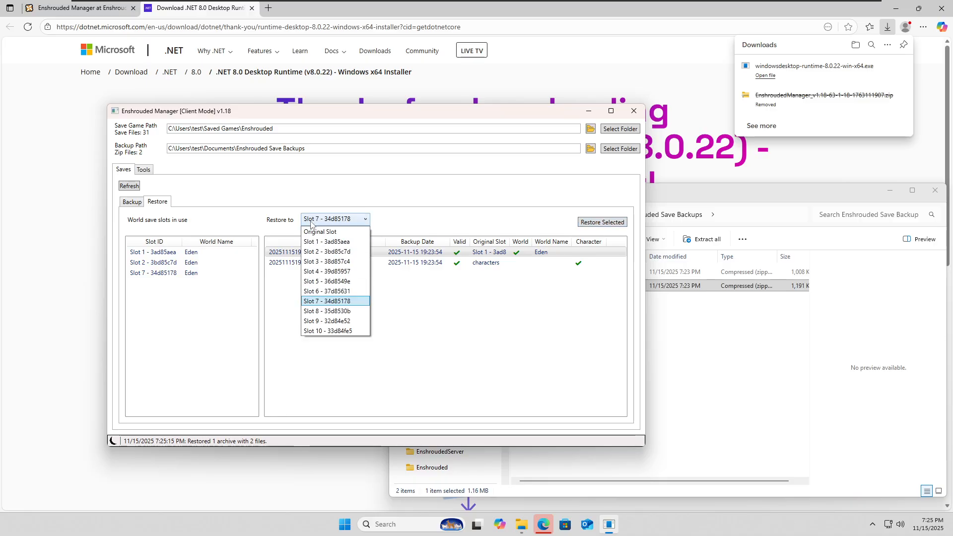
pyautogui.click(333, 325)
pyautogui.click(602, 222)
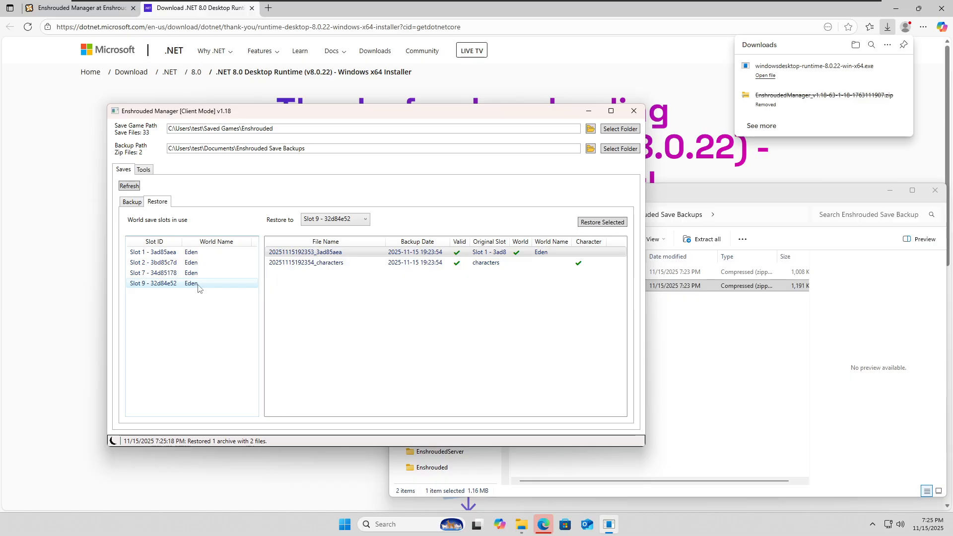
pyautogui.click(456, 253)
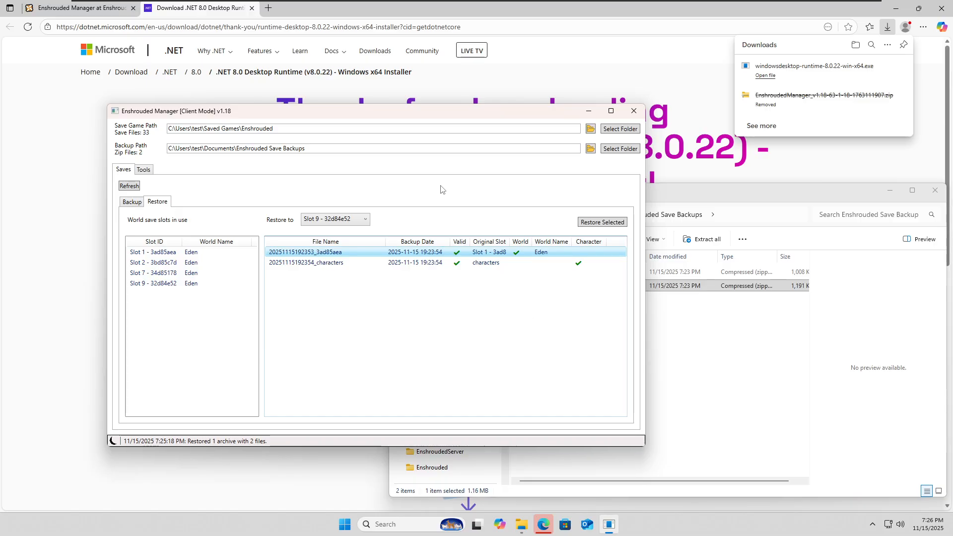
# Step: Close the client-mode manager and show the contents of the Desktop folder
pyautogui.click(635, 114)
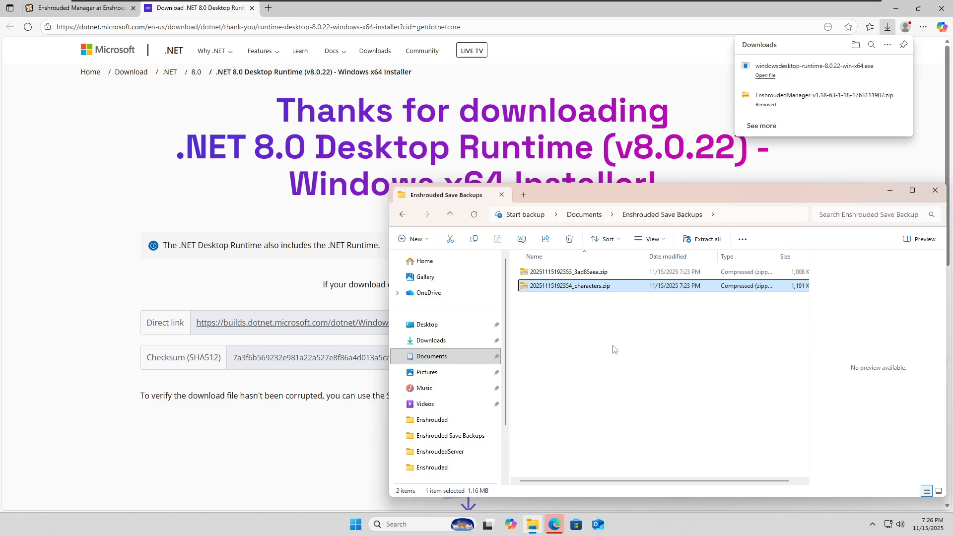
pyautogui.click(427, 324)
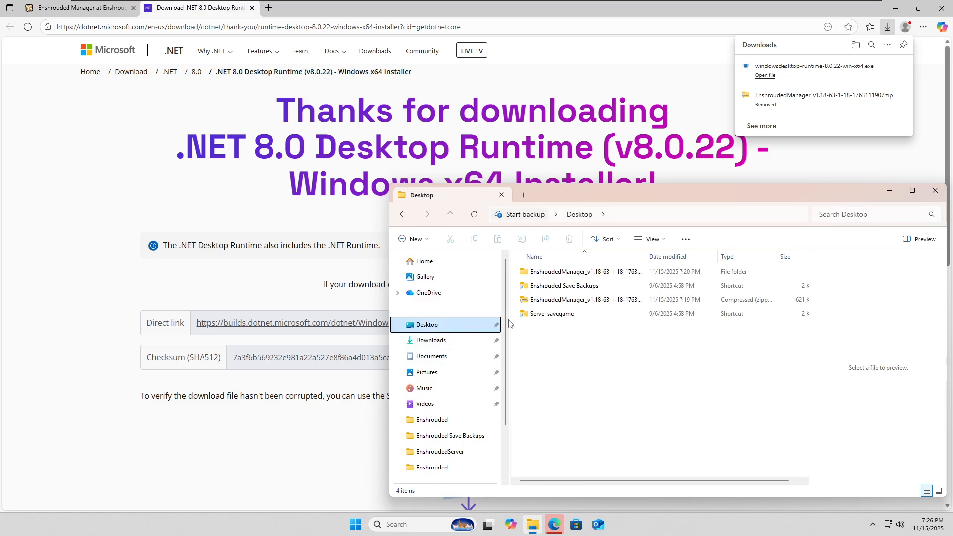
pyautogui.doubleClick(569, 304)
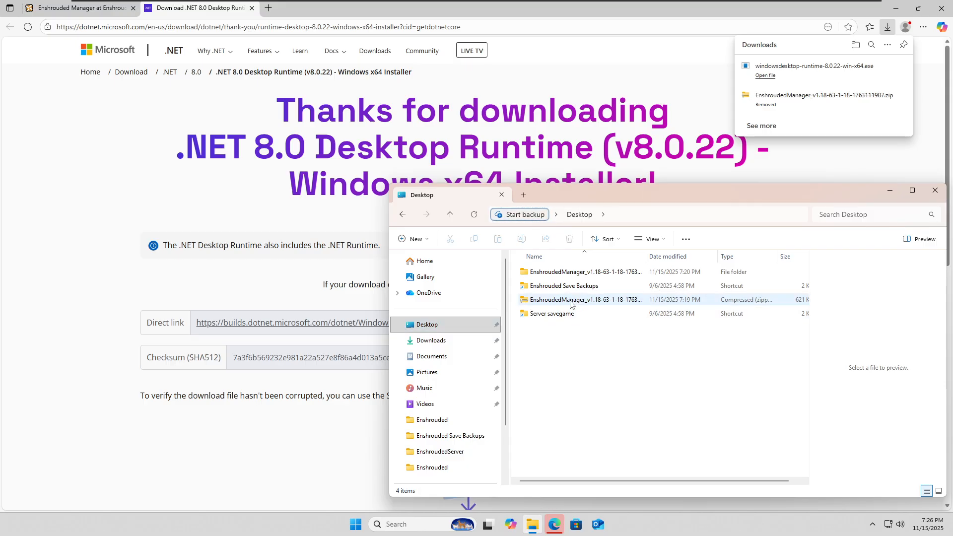
pyautogui.doubleClick(597, 301)
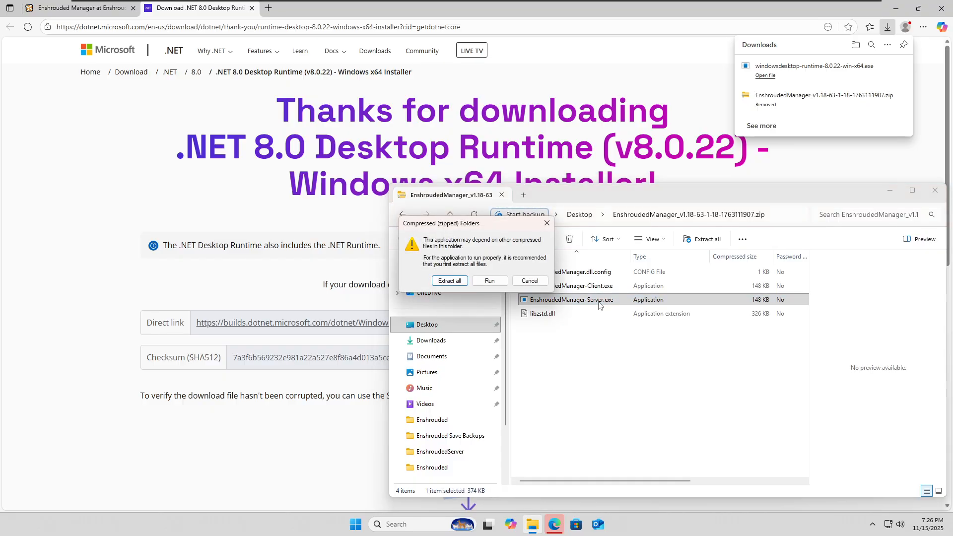
pyautogui.click(530, 280)
pyautogui.hotkey('alt', 'Up')
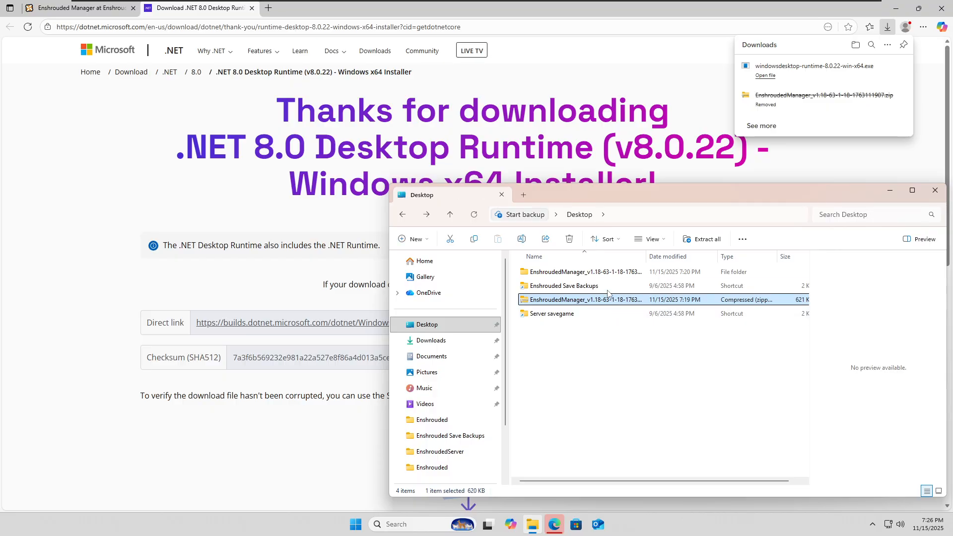
# Step: Launch EnshroudedManager-Server.exe from the extracted EnshroudedManager folder, allowing it past SmartScreen and dismissing the startup error
pyautogui.doubleClick(571, 272)
pyautogui.doubleClick(582, 300)
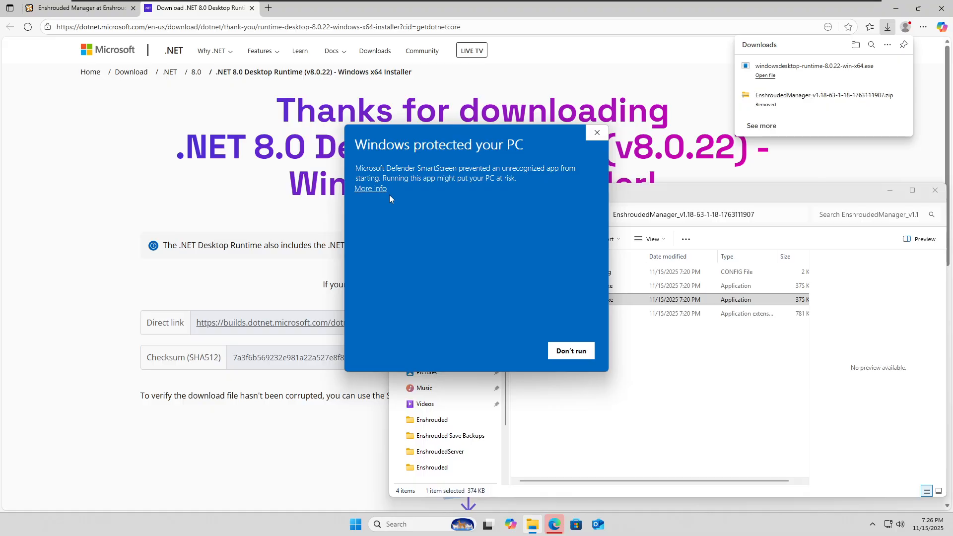
pyautogui.click(377, 189)
pyautogui.click(514, 352)
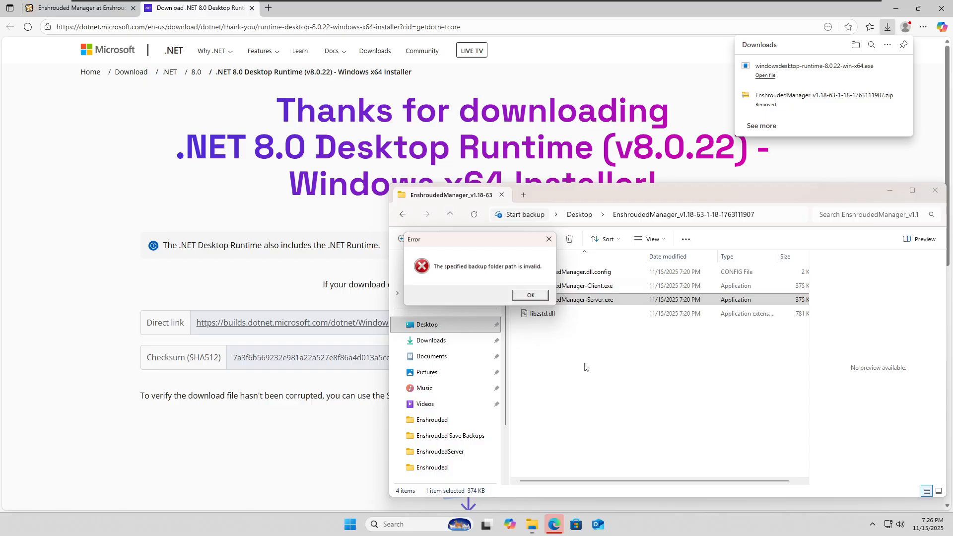
pyautogui.click(541, 297)
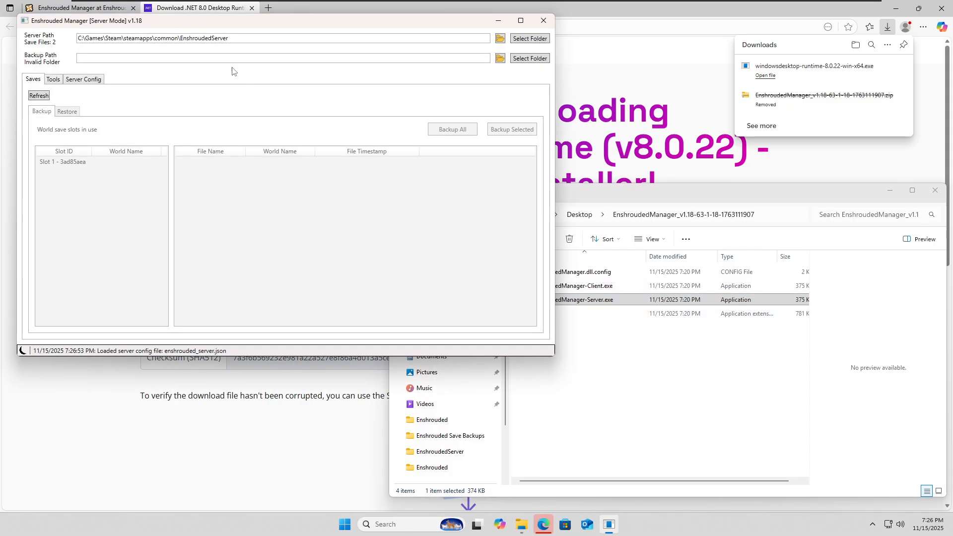
pyautogui.click(233, 39)
pyautogui.moveTo(233, 39); pyautogui.dragTo(64, 39)
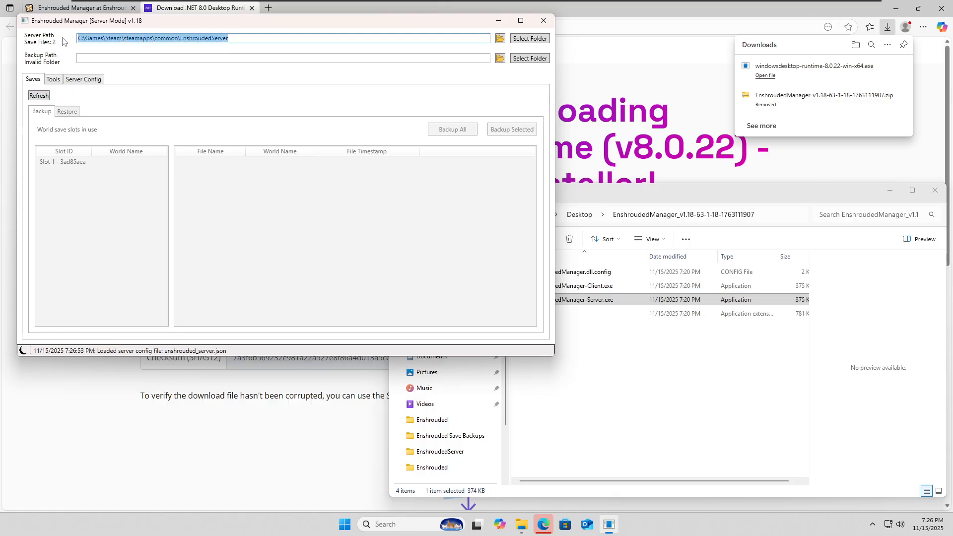
pyautogui.click(278, 39)
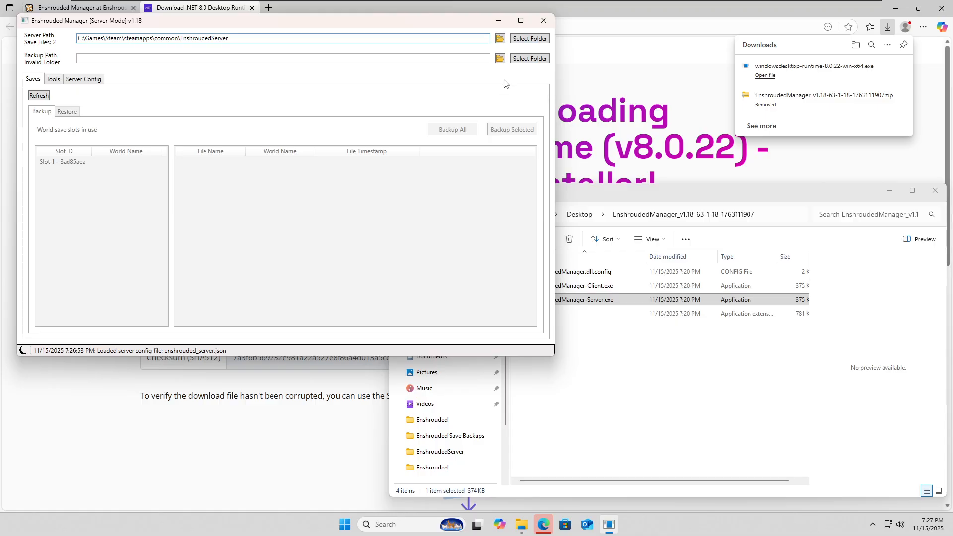
# Step: Start choosing the server's backup folder and create a folder named Enshrouded Server Save Backups in Documents
pyautogui.click(113, 58)
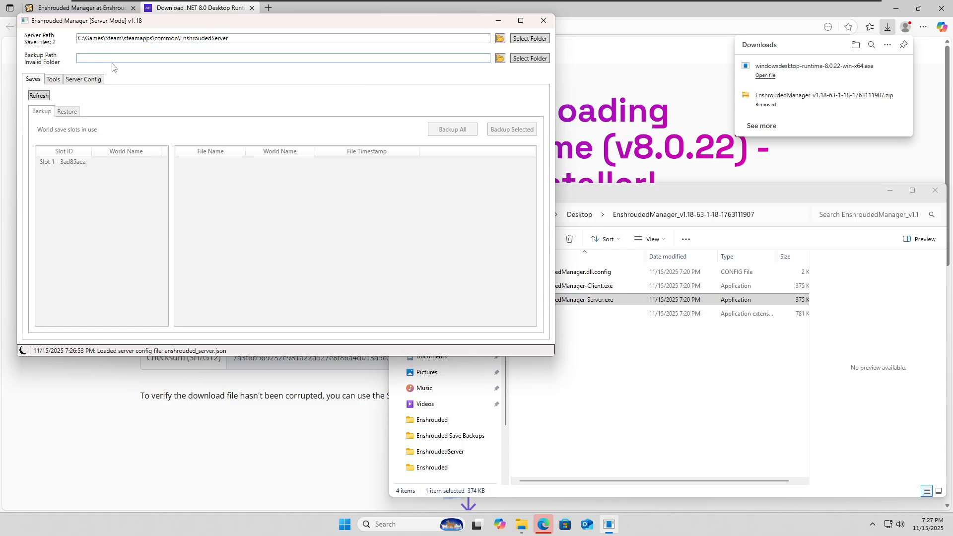
pyautogui.click(530, 58)
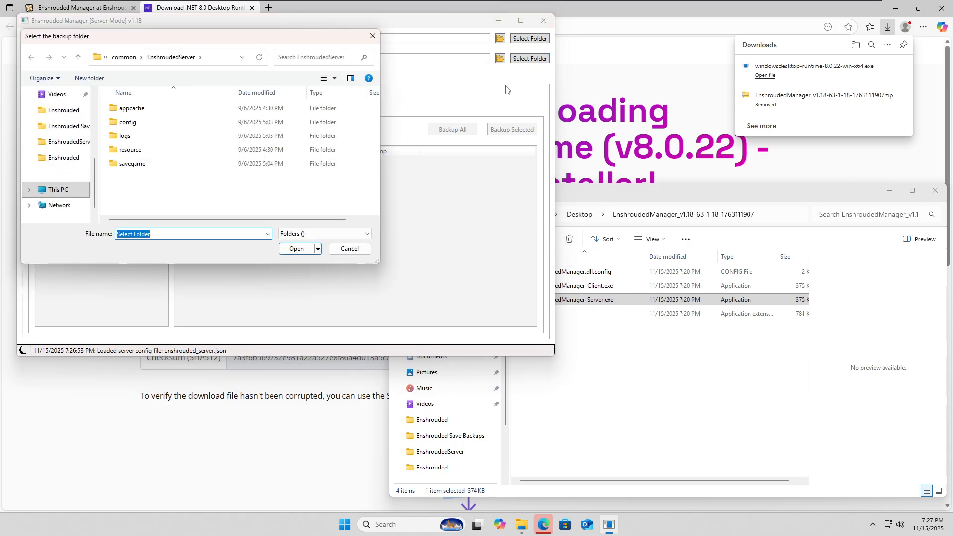
pyautogui.scroll(3, 58, 133)
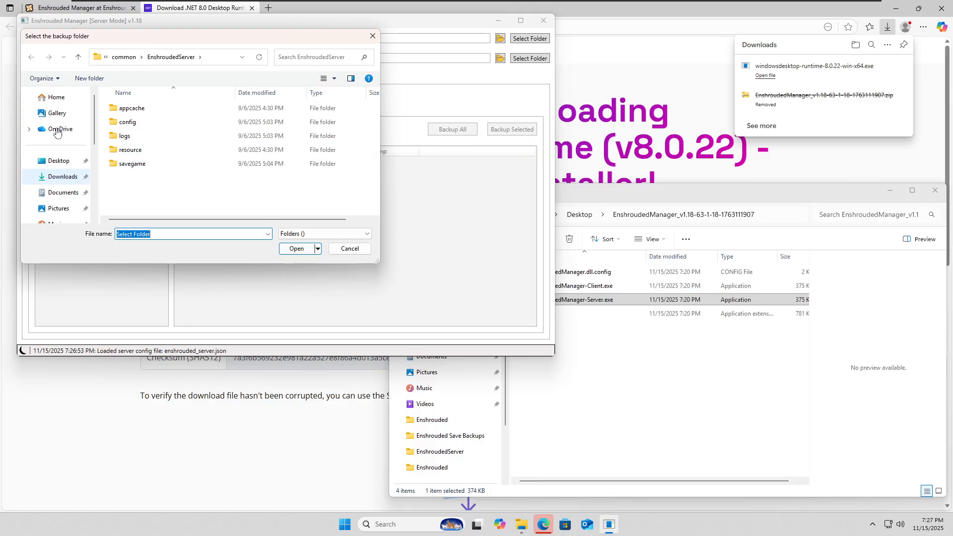
pyautogui.click(60, 192)
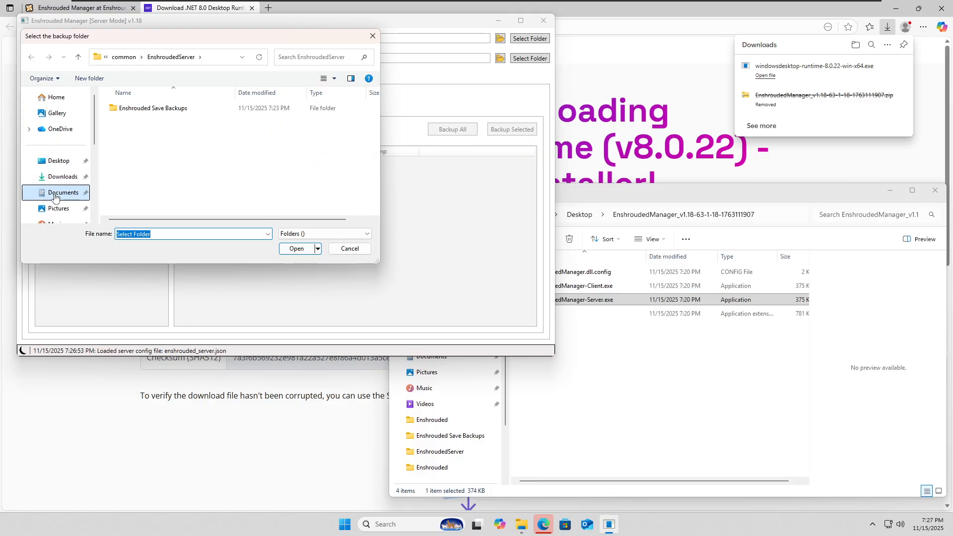
pyautogui.rightClick(153, 145)
pyautogui.click(137, 128)
pyautogui.click(142, 108)
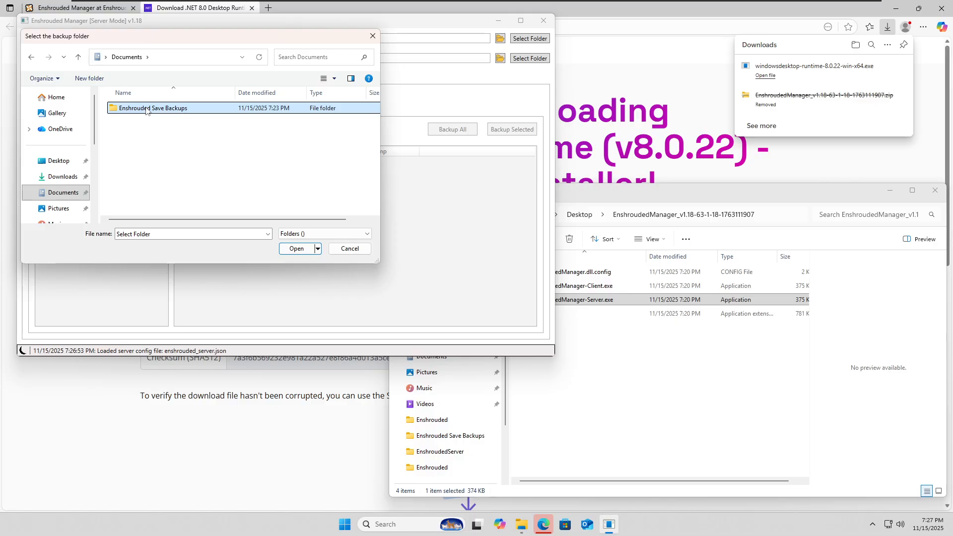
pyautogui.rightClick(166, 145)
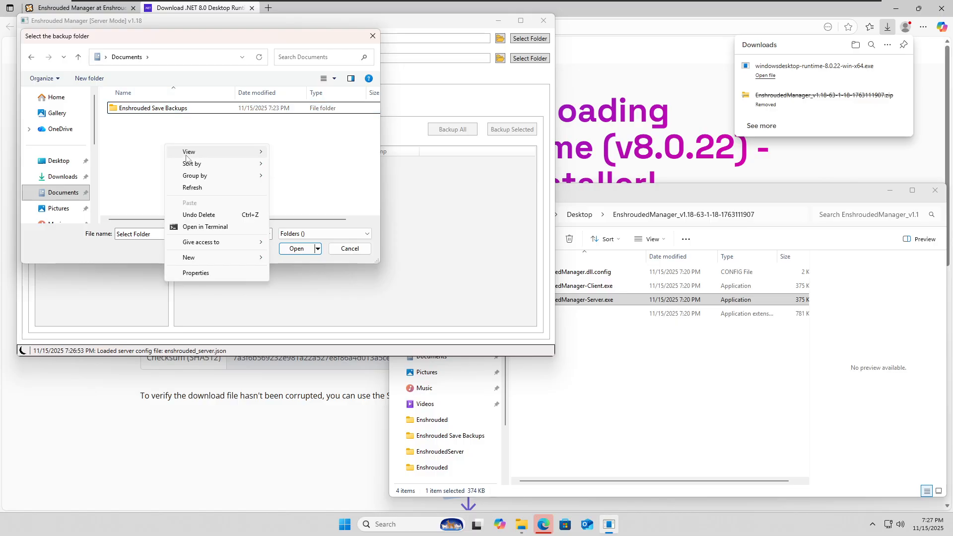
pyautogui.moveTo(203, 257)
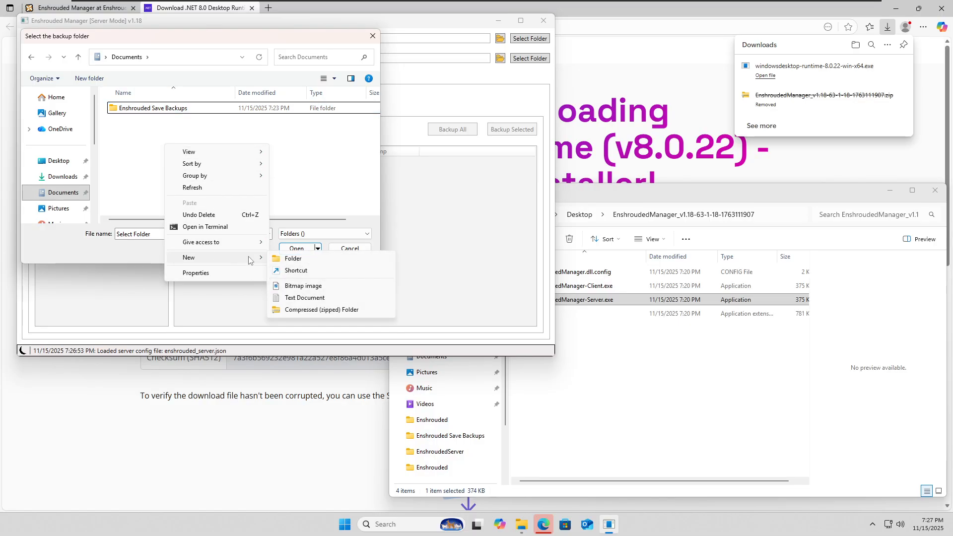
pyautogui.click(297, 259)
pyautogui.write('En')
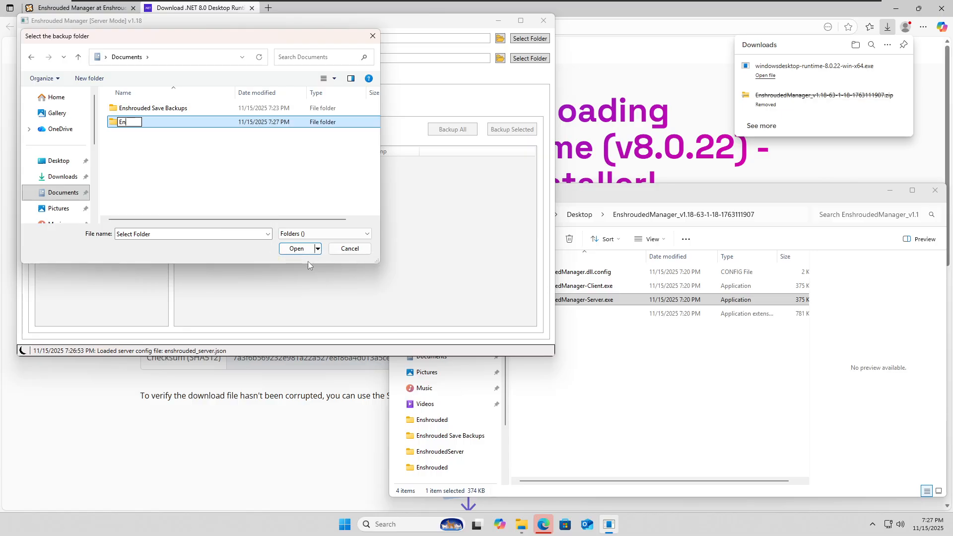
pyautogui.write('shrouded Server ')
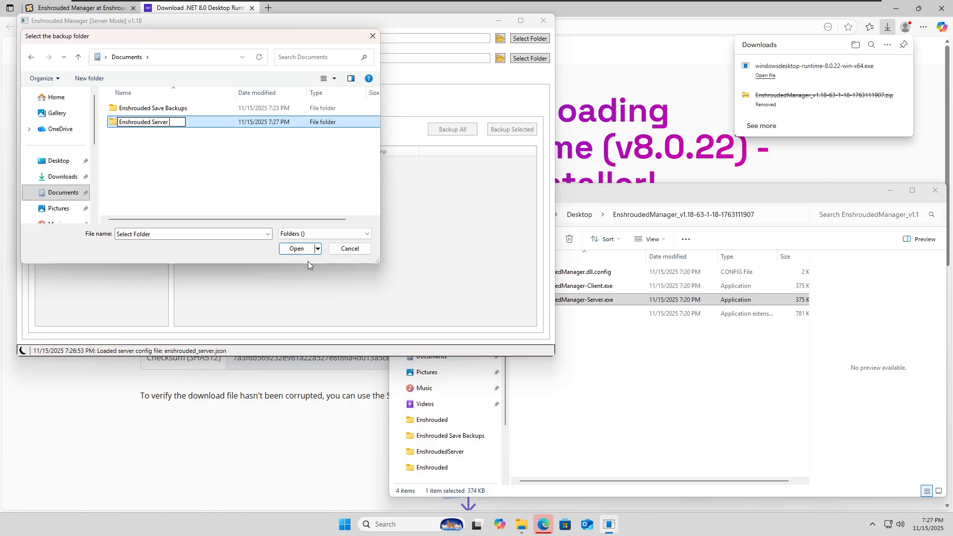
pyautogui.write('Save Backups')
pyautogui.press('Return')
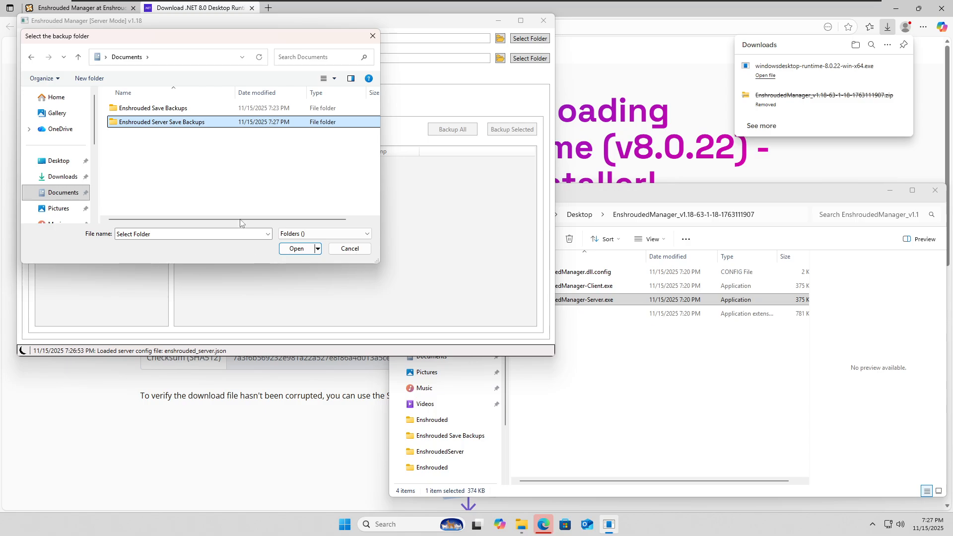
# Step: Set the backup path to the Enshrouded Server Save Backups folder
pyautogui.click(193, 115)
pyautogui.click(192, 122)
pyautogui.doubleClick(192, 124)
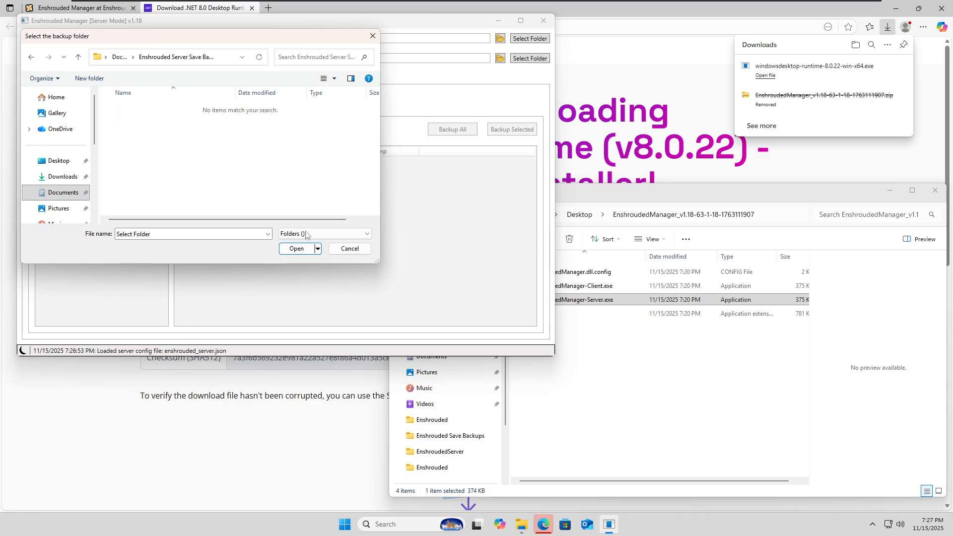
pyautogui.click(297, 248)
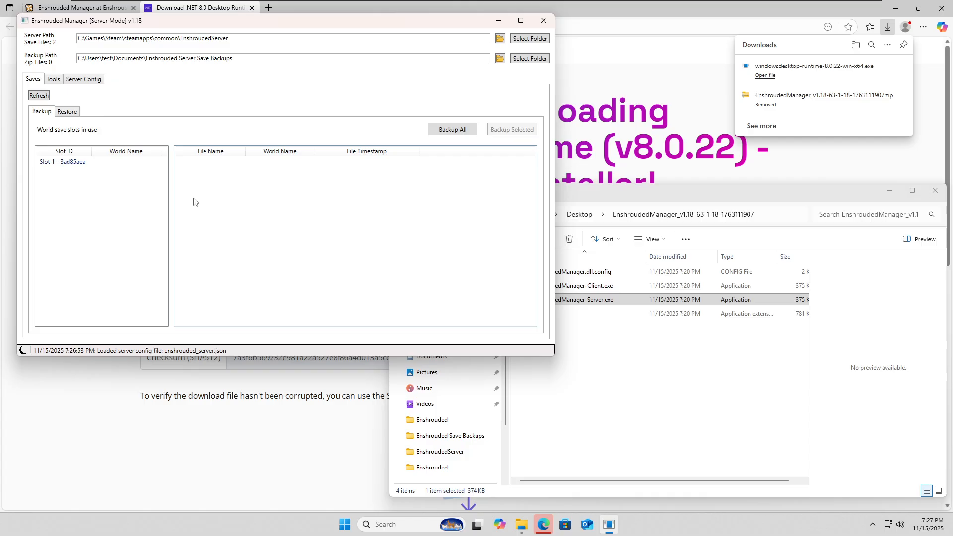
# Step: Examine the save file in Slot 1, the general server configuration settings and the list of restorable backups
pyautogui.click(66, 163)
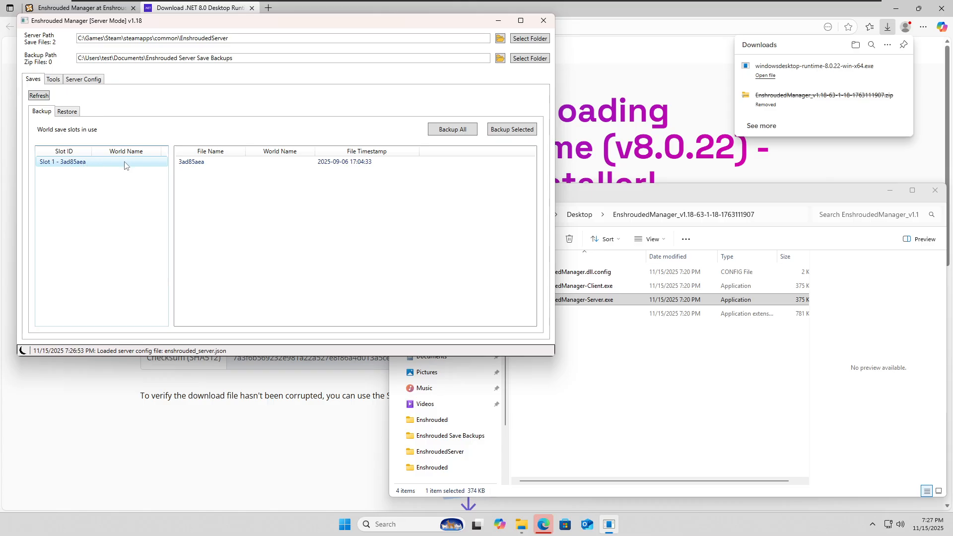
pyautogui.click(90, 81)
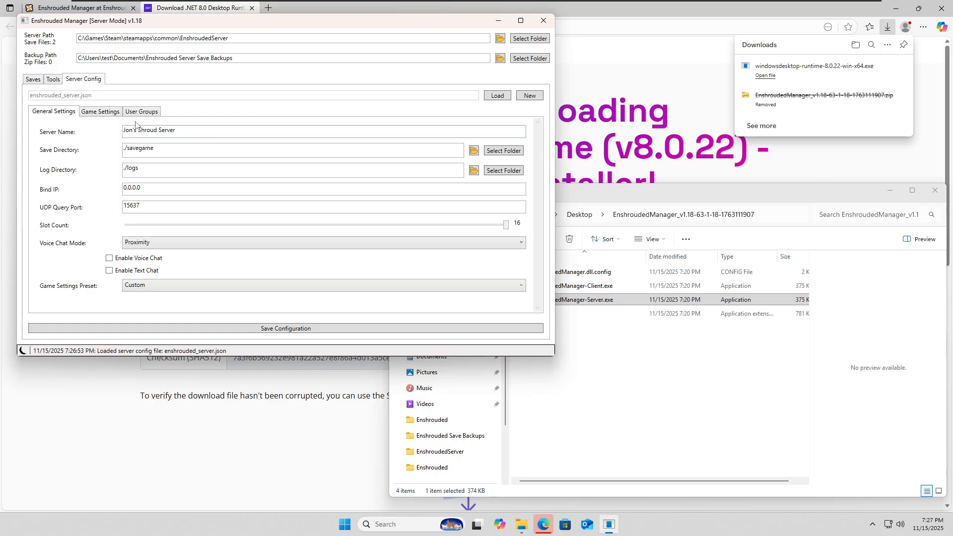
pyautogui.click(34, 81)
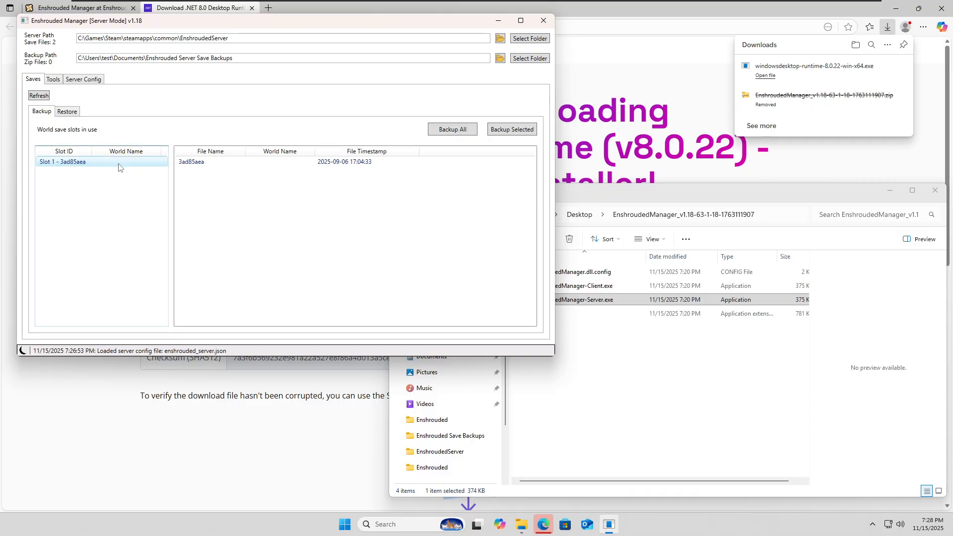
pyautogui.click(98, 162)
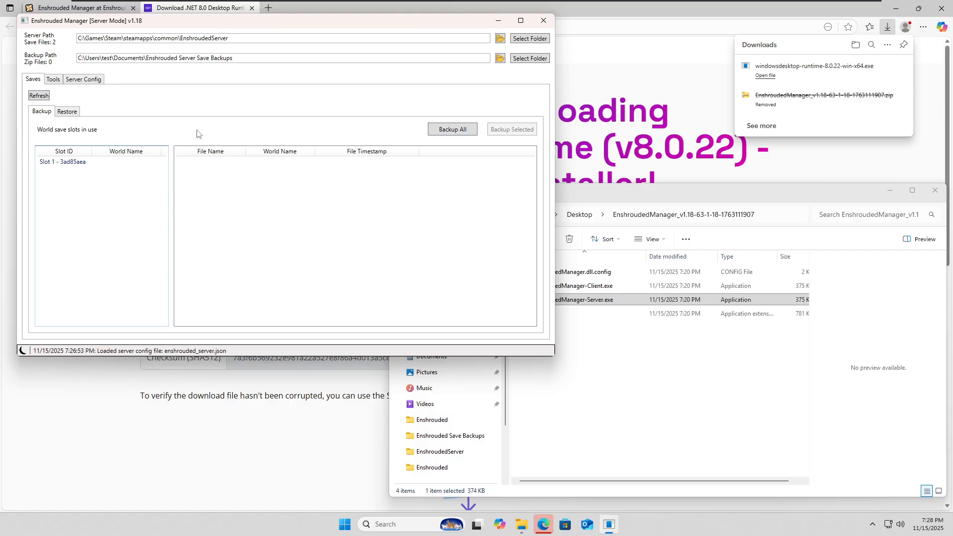
pyautogui.click(70, 113)
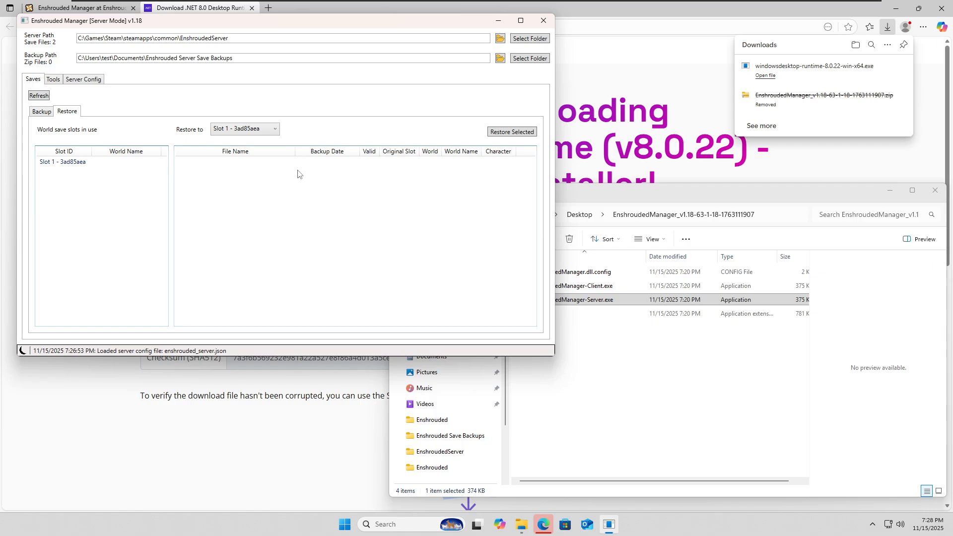
# Step: Back up all server world saves and display the archives available for restoring
pyautogui.click(41, 112)
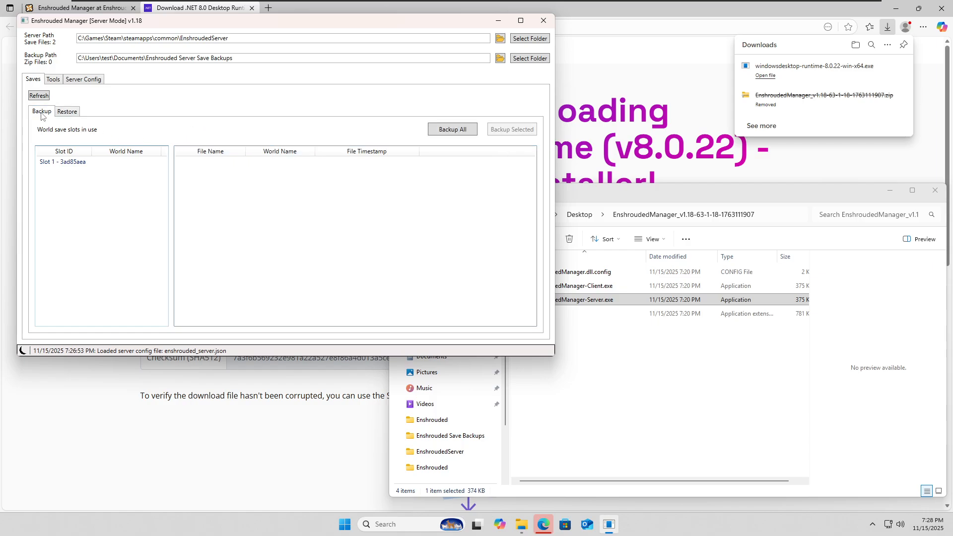
pyautogui.click(439, 130)
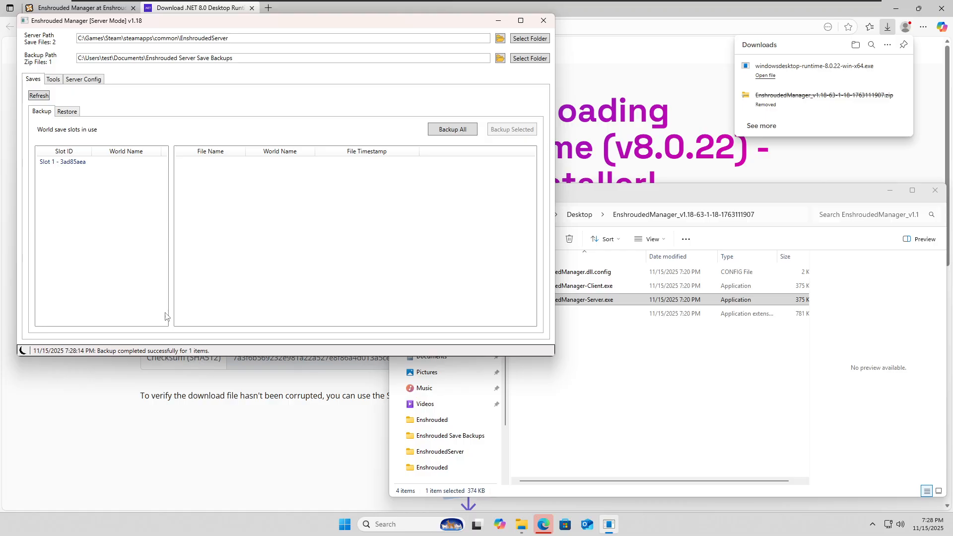
pyautogui.click(70, 112)
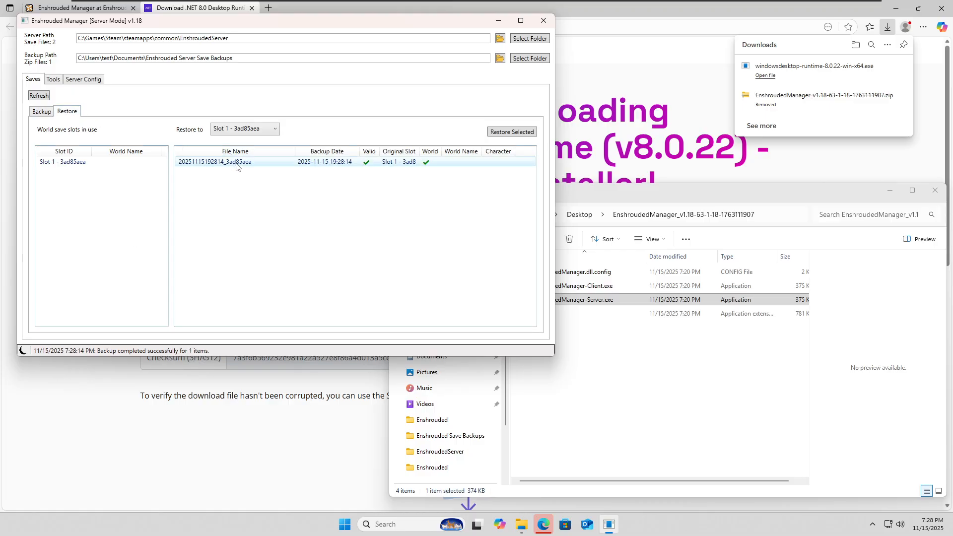
pyautogui.click(355, 164)
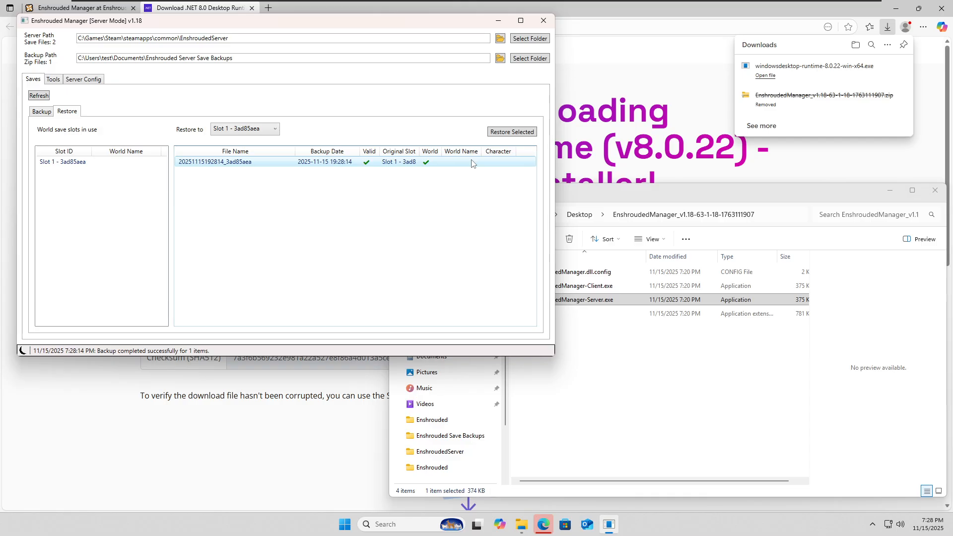
pyautogui.click(237, 131)
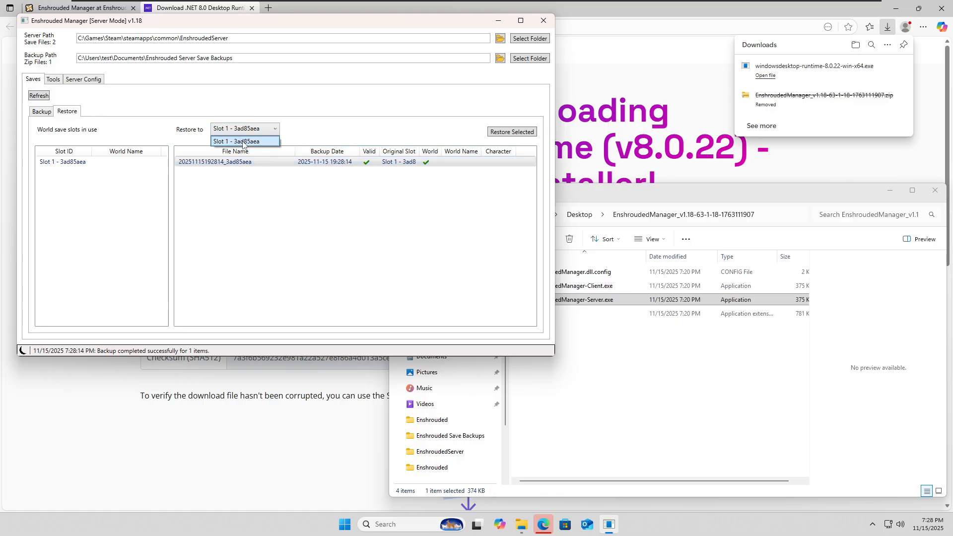
pyautogui.click(248, 133)
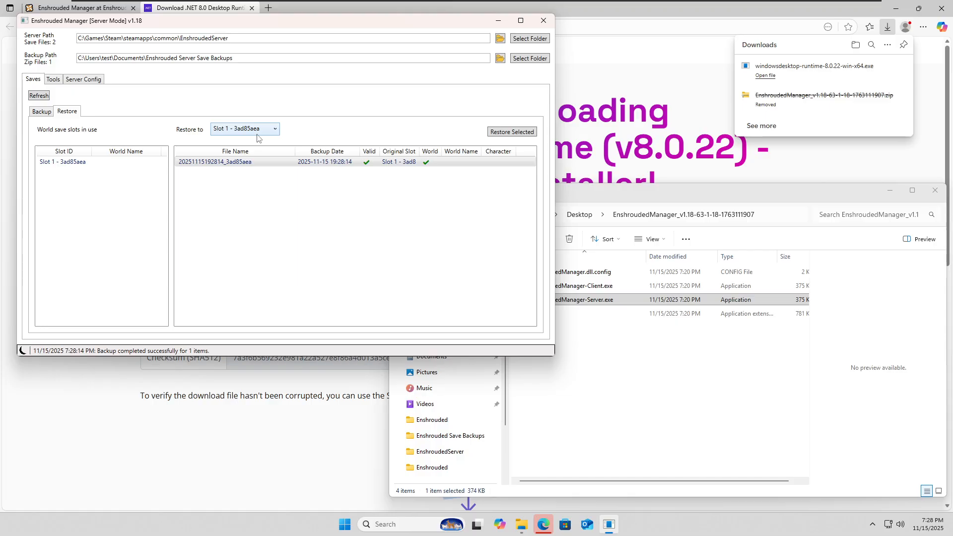
pyautogui.click(514, 133)
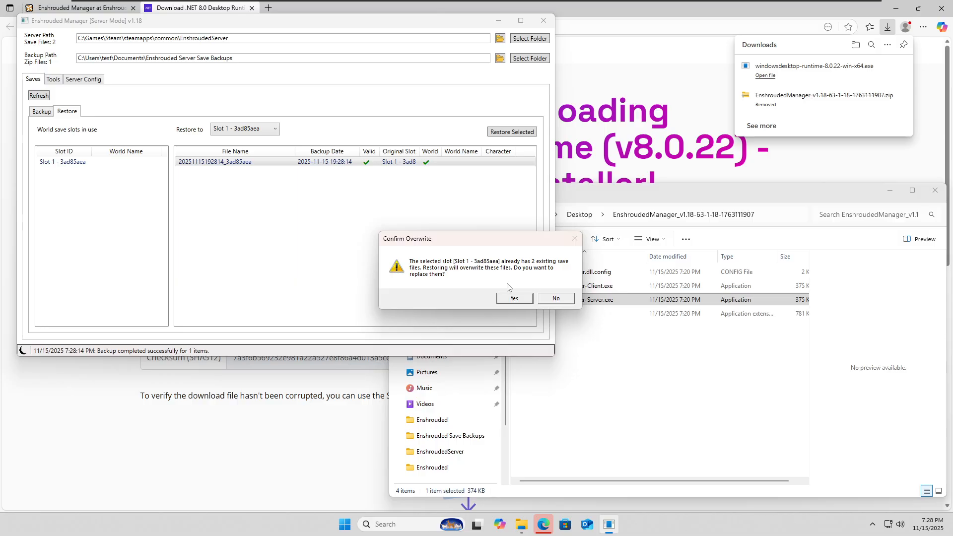
pyautogui.click(516, 300)
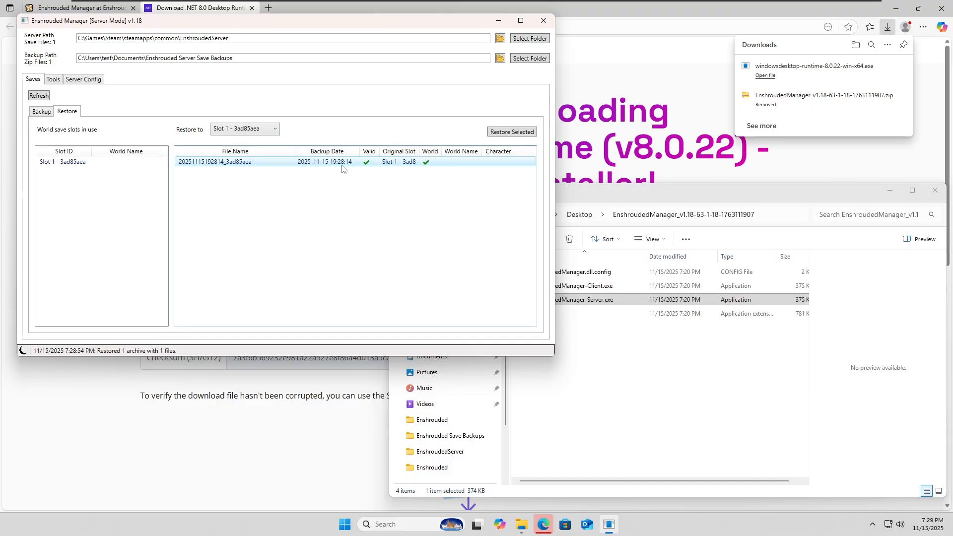
pyautogui.click(325, 164)
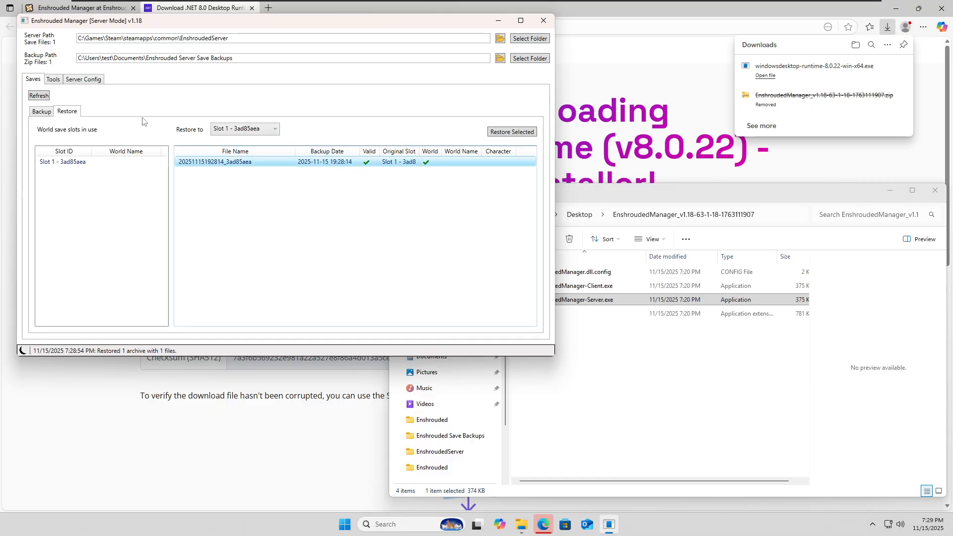